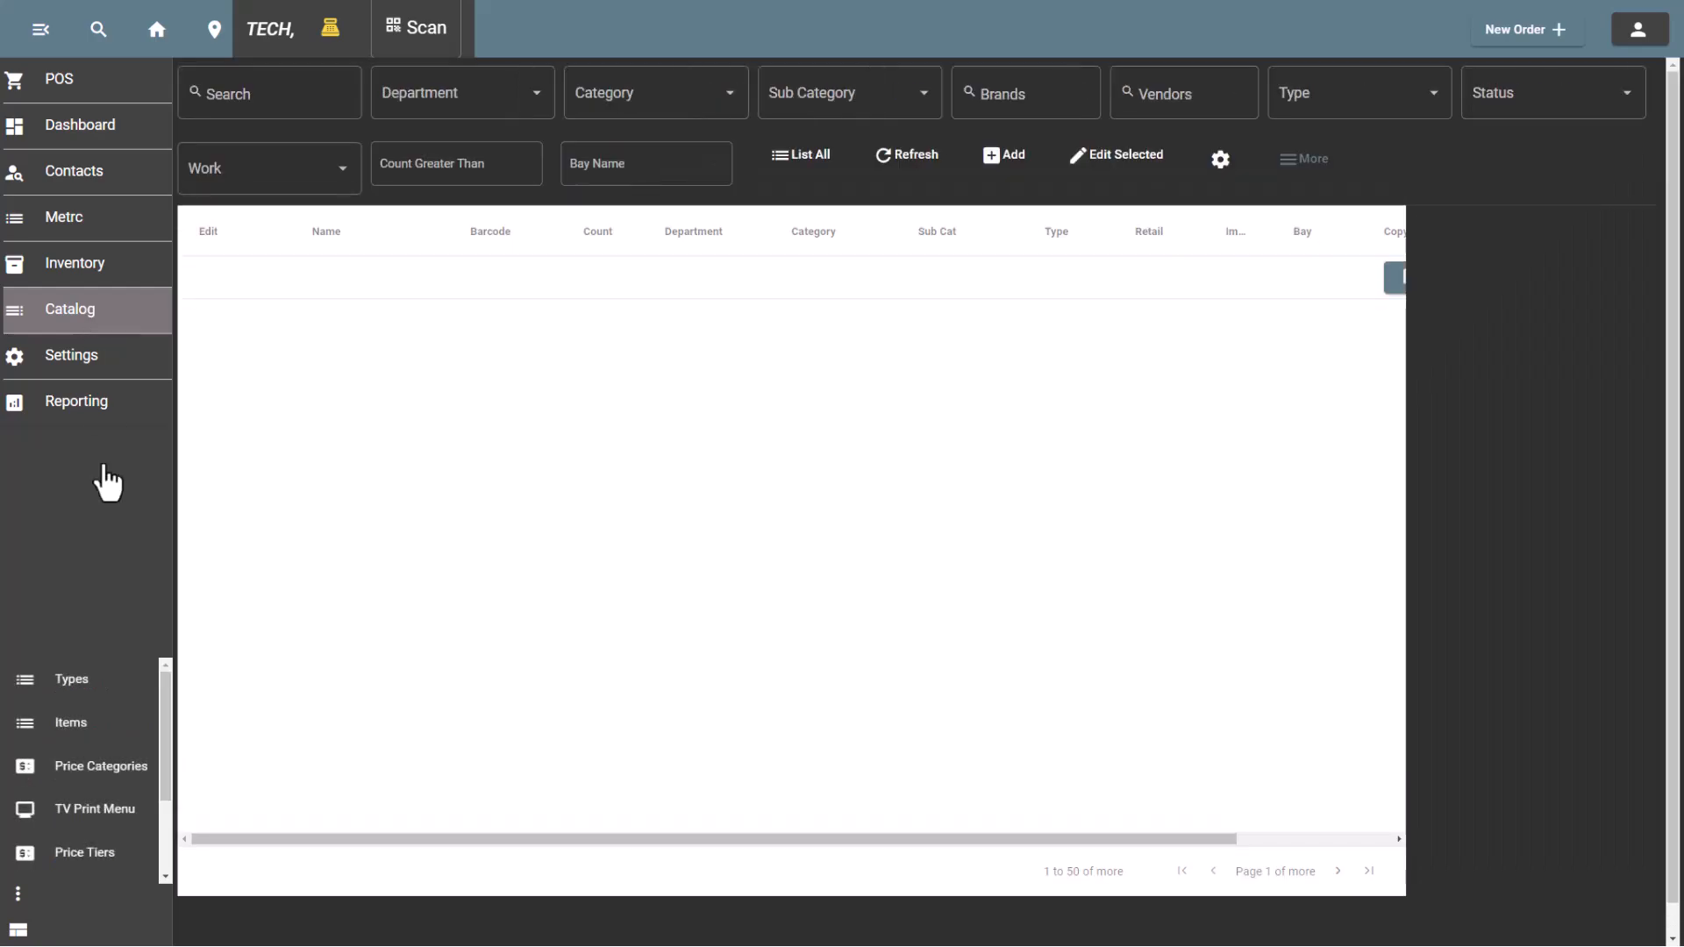
# - Review the Item Types Settings list and look through the items listed in the catalog
pyautogui.click(111, 693)
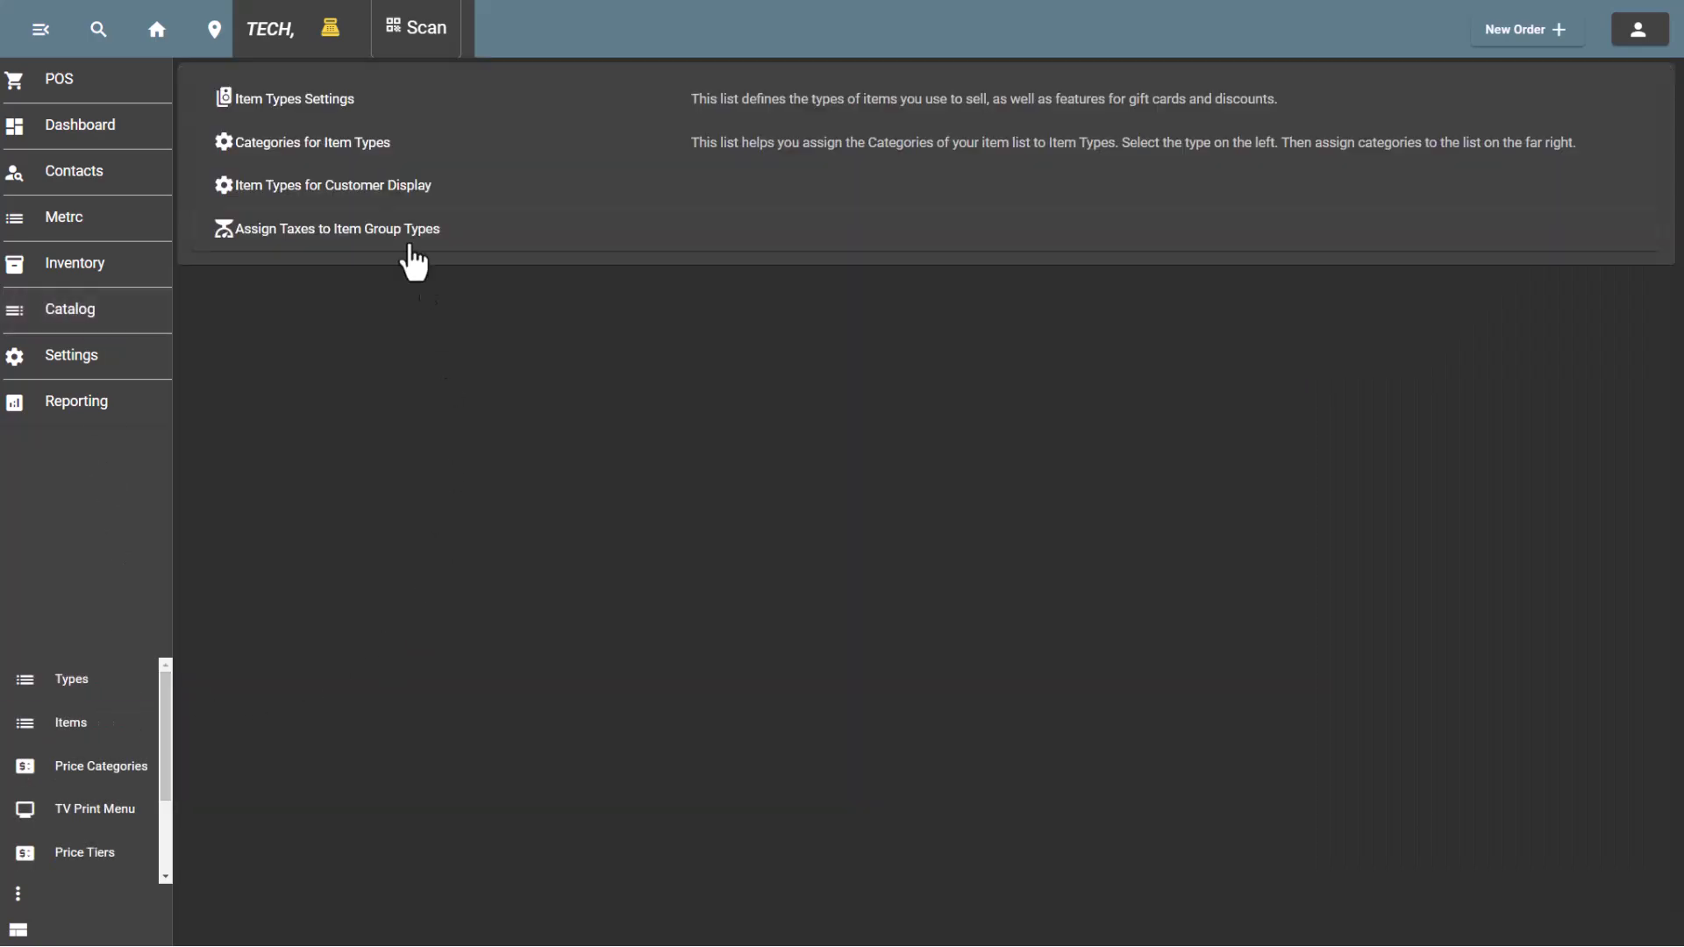
pyautogui.click(399, 100)
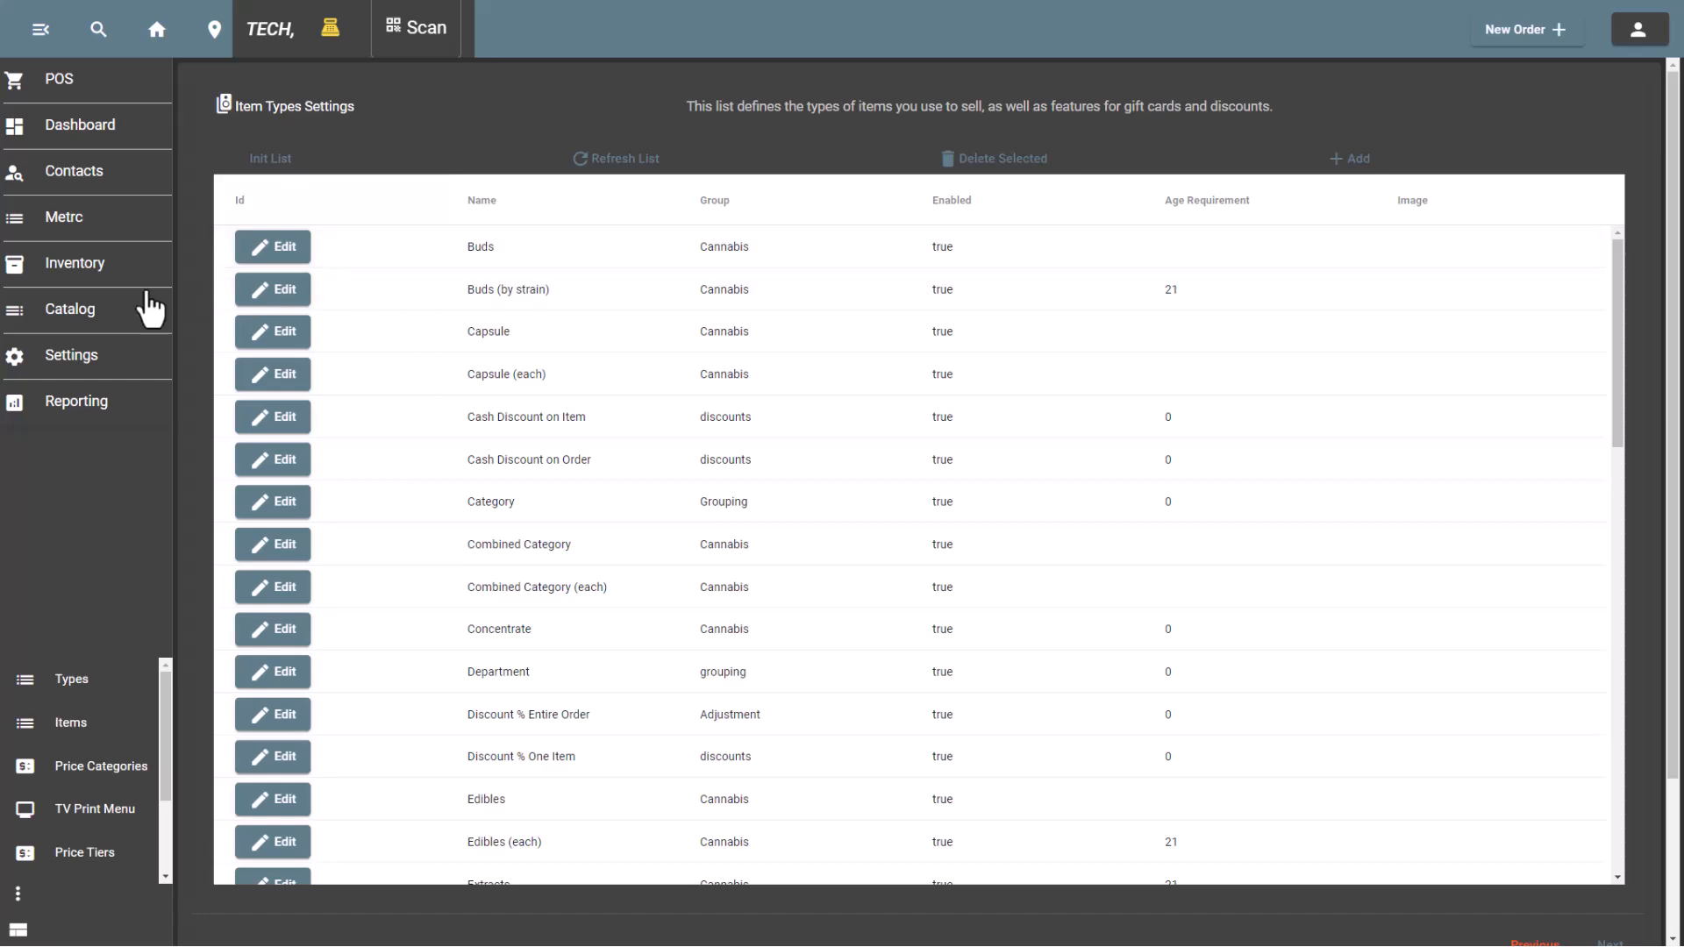
pyautogui.click(113, 327)
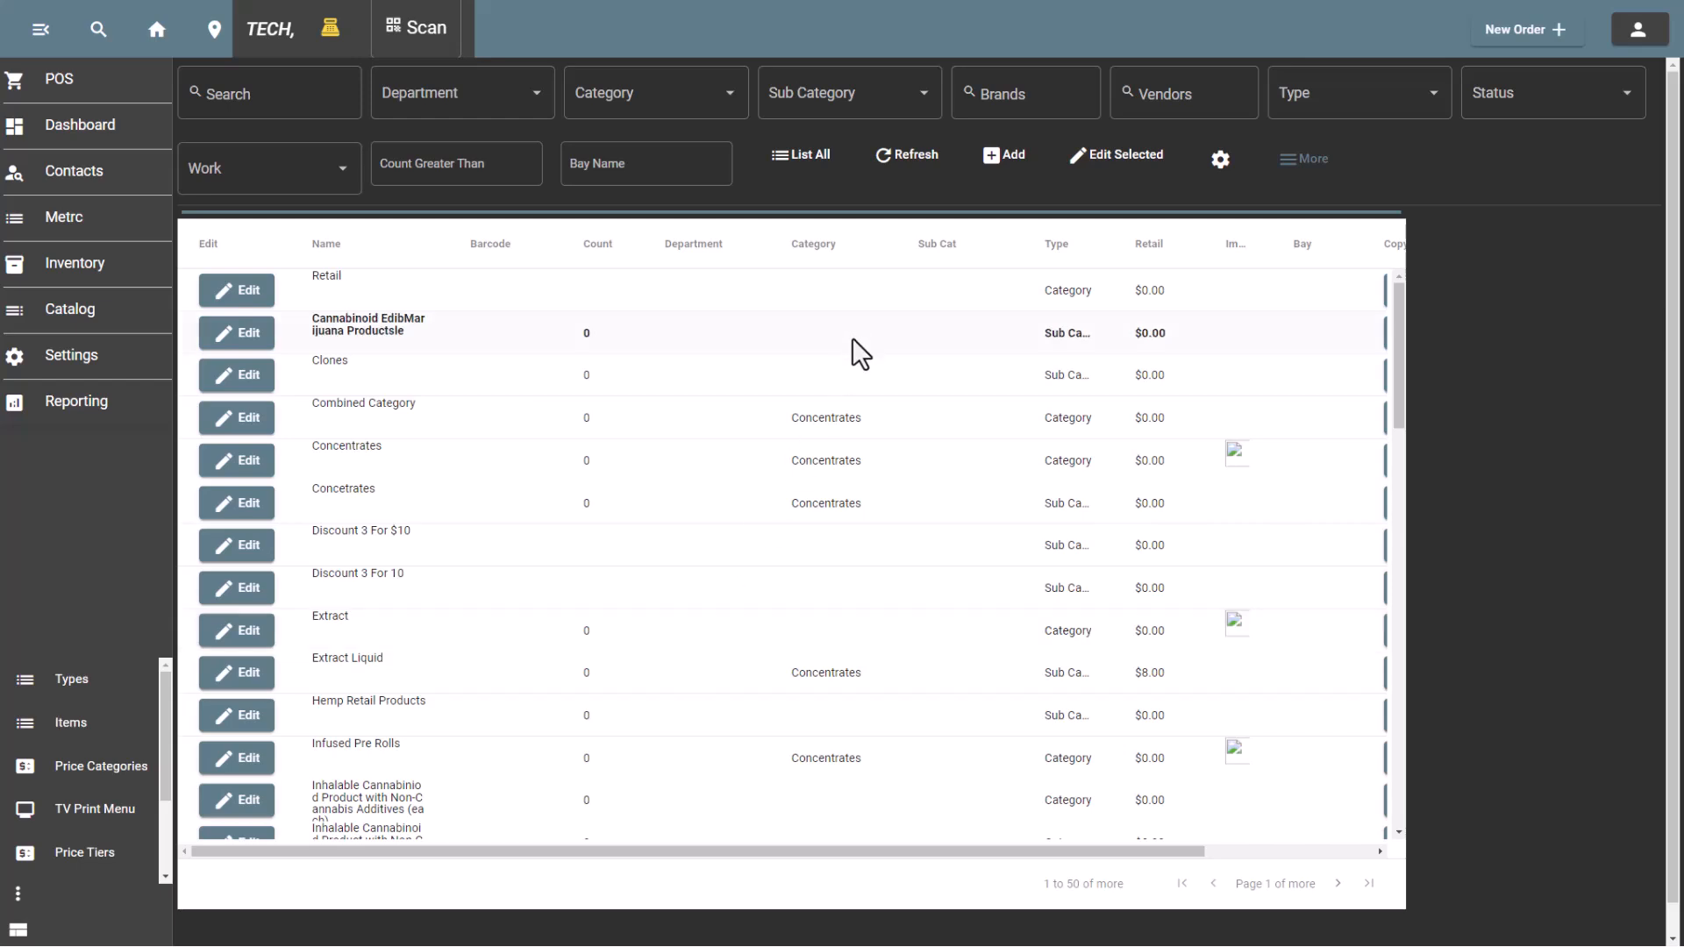
pyautogui.scroll(-3, 895, 402)
pyautogui.scroll(-5, 877, 412)
pyautogui.scroll(-8, 877, 417)
pyautogui.scroll(15, 936, 523)
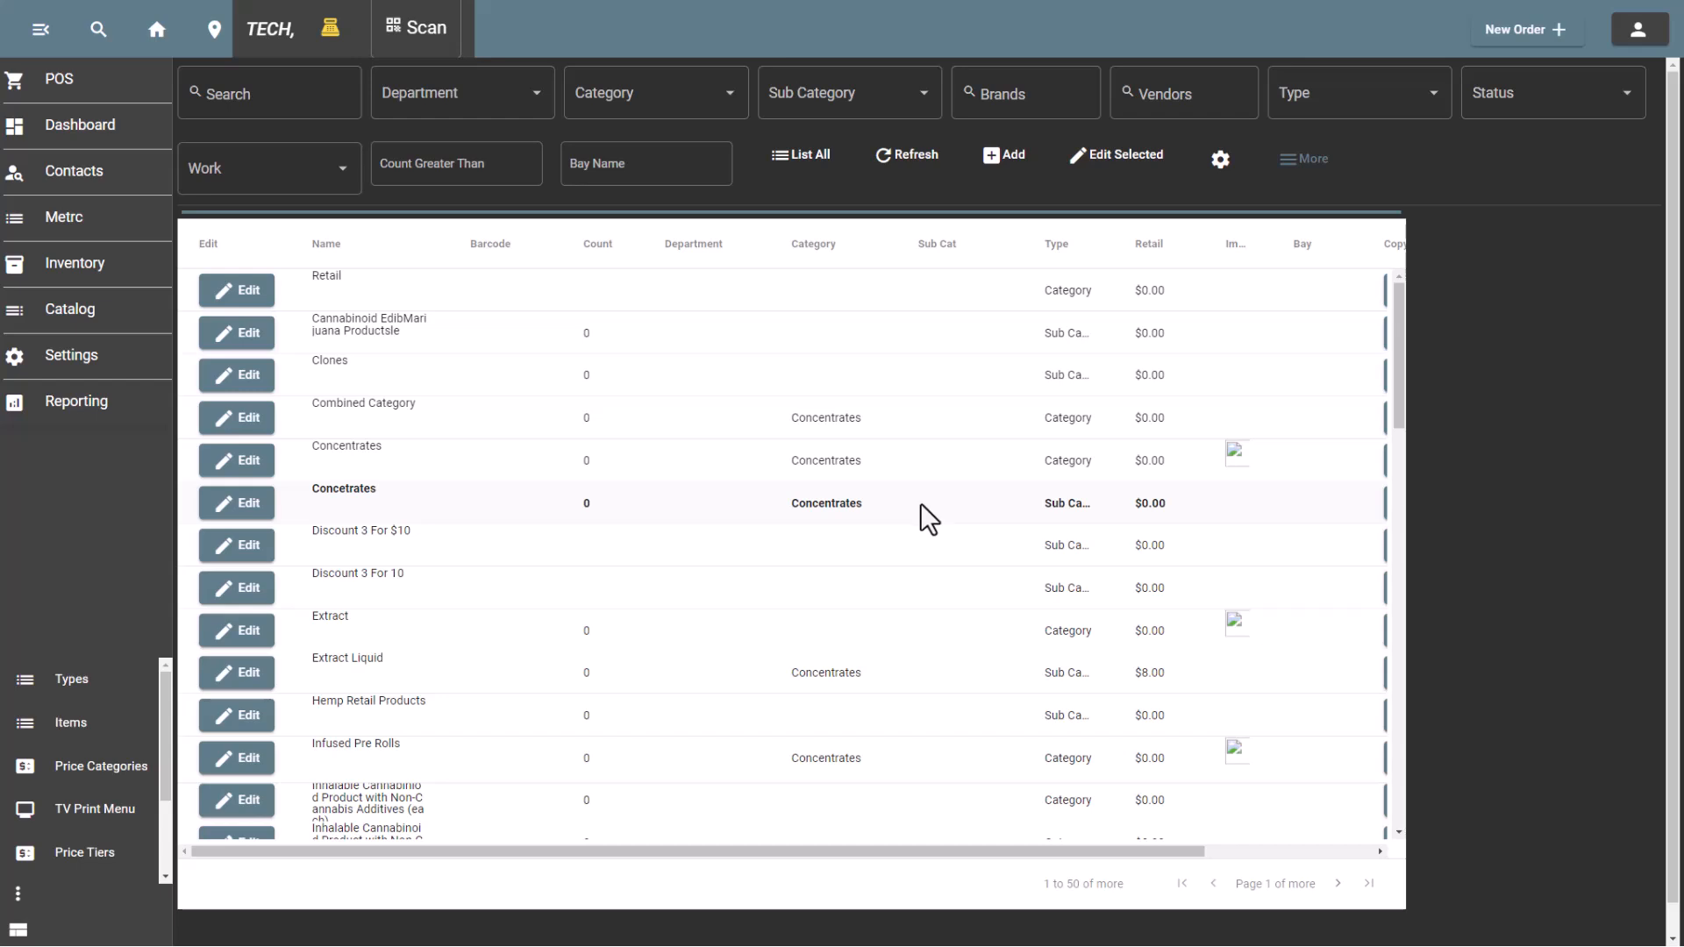
pyautogui.hotkey('ctrl', '-')
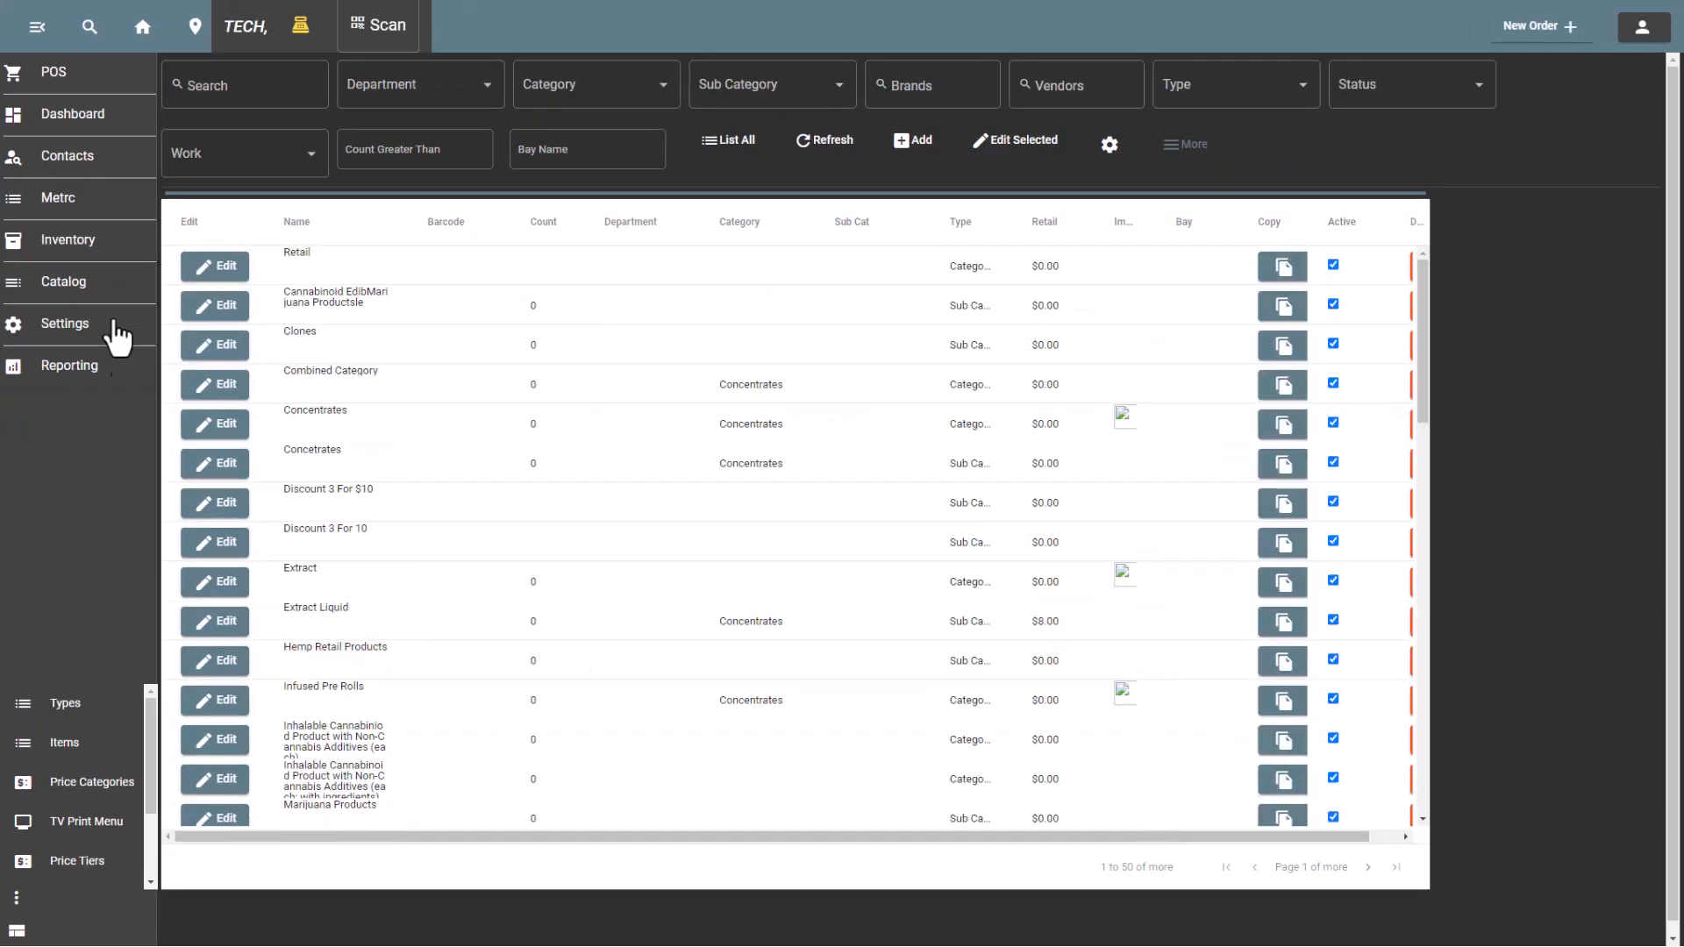
# - Start the intake of the Dawg Cookies package from the Metrc package list and agree to create a new item for it
pyautogui.click(91, 209)
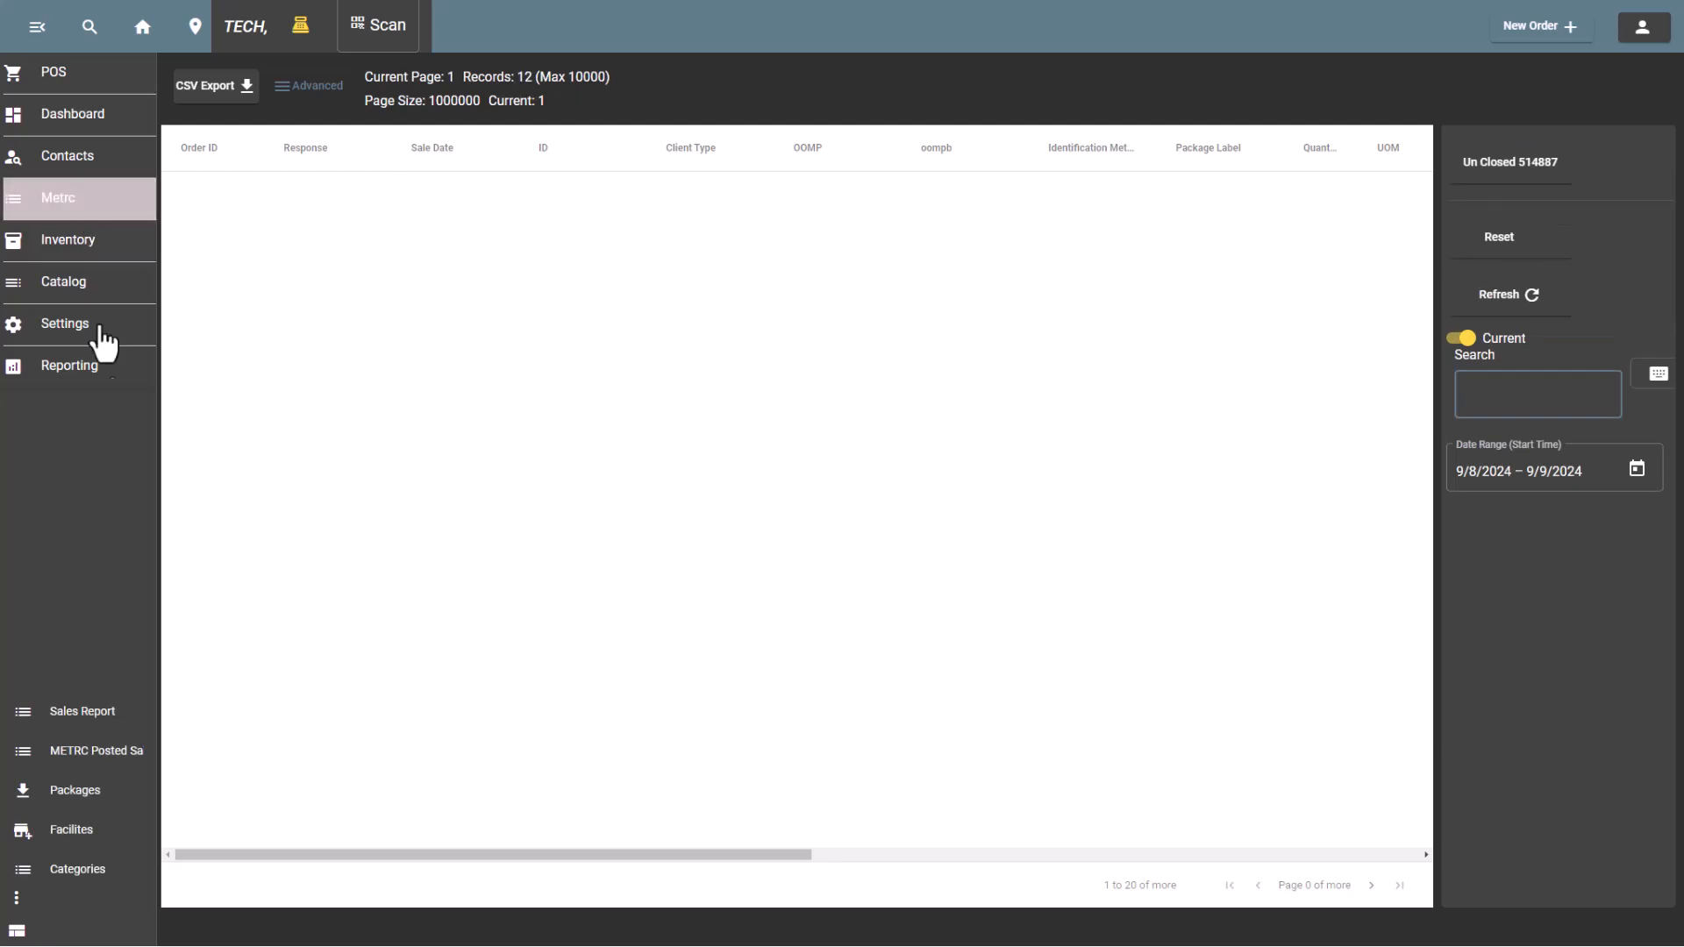
pyautogui.click(97, 799)
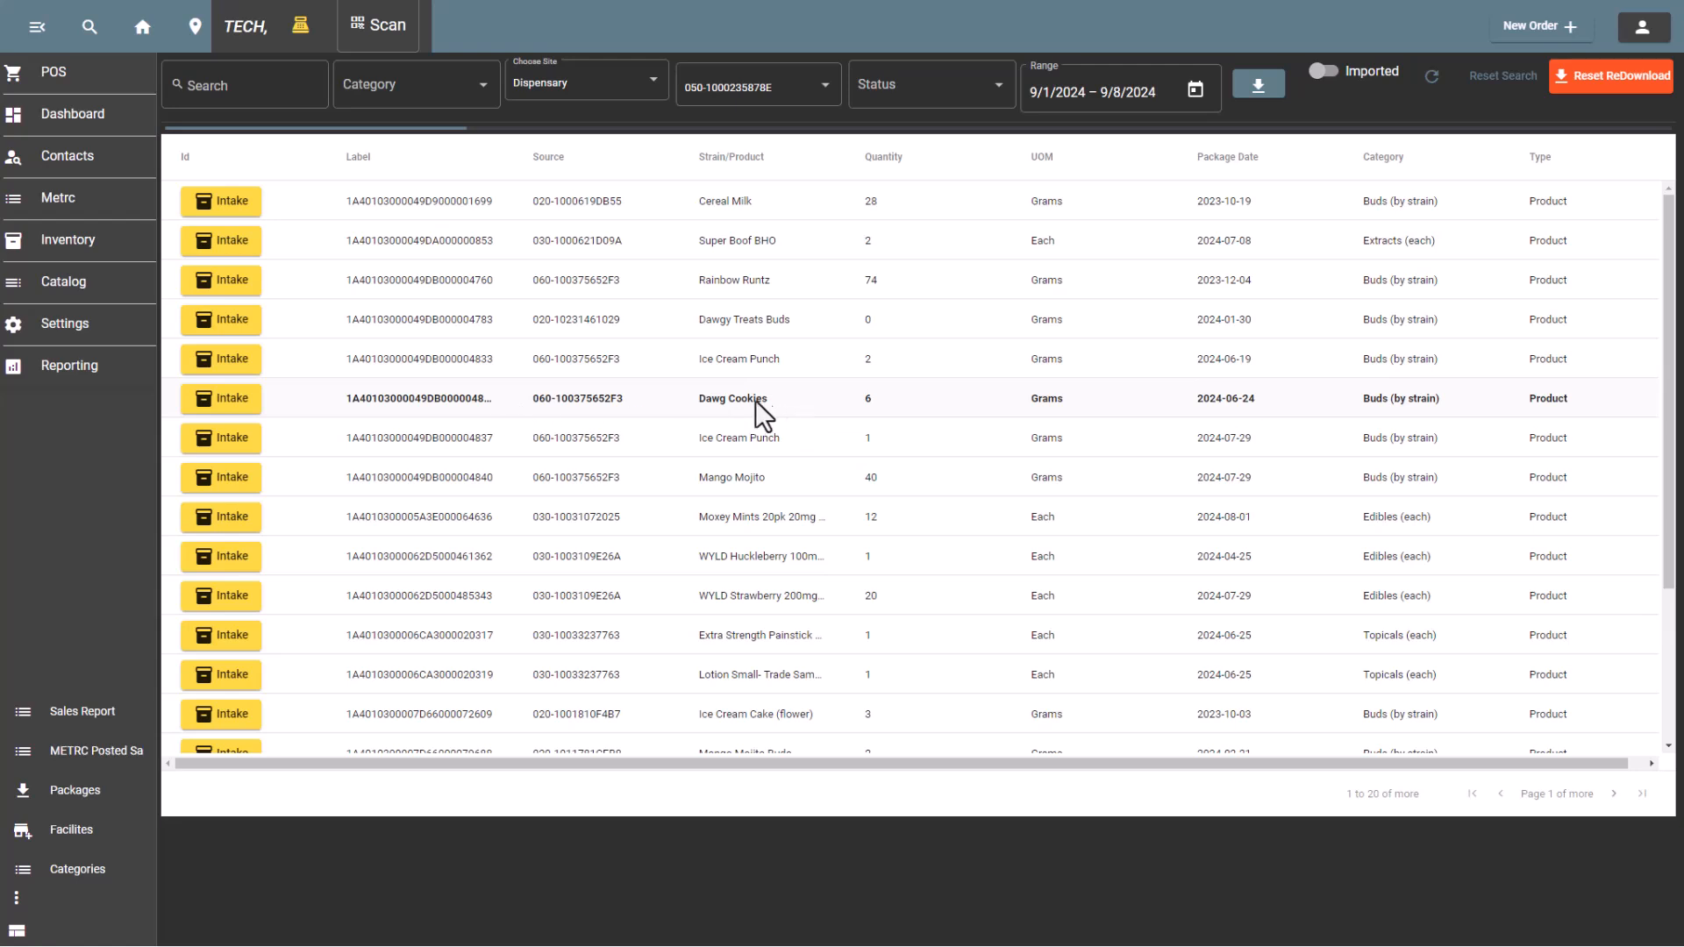
pyautogui.click(233, 403)
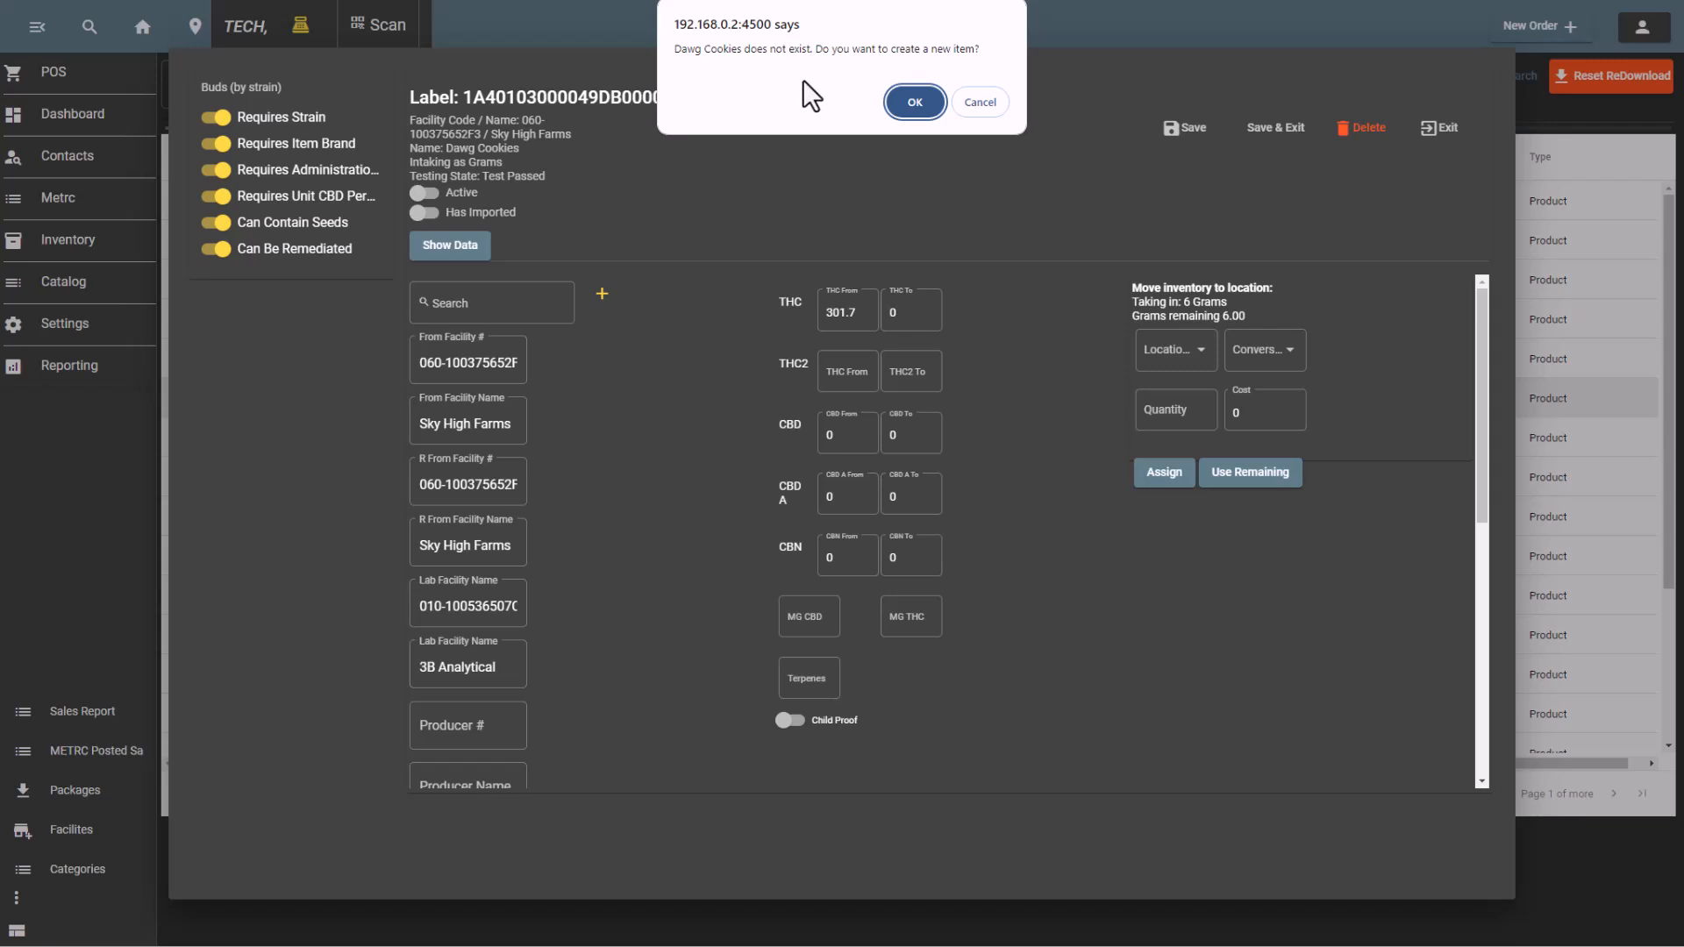
pyautogui.click(913, 102)
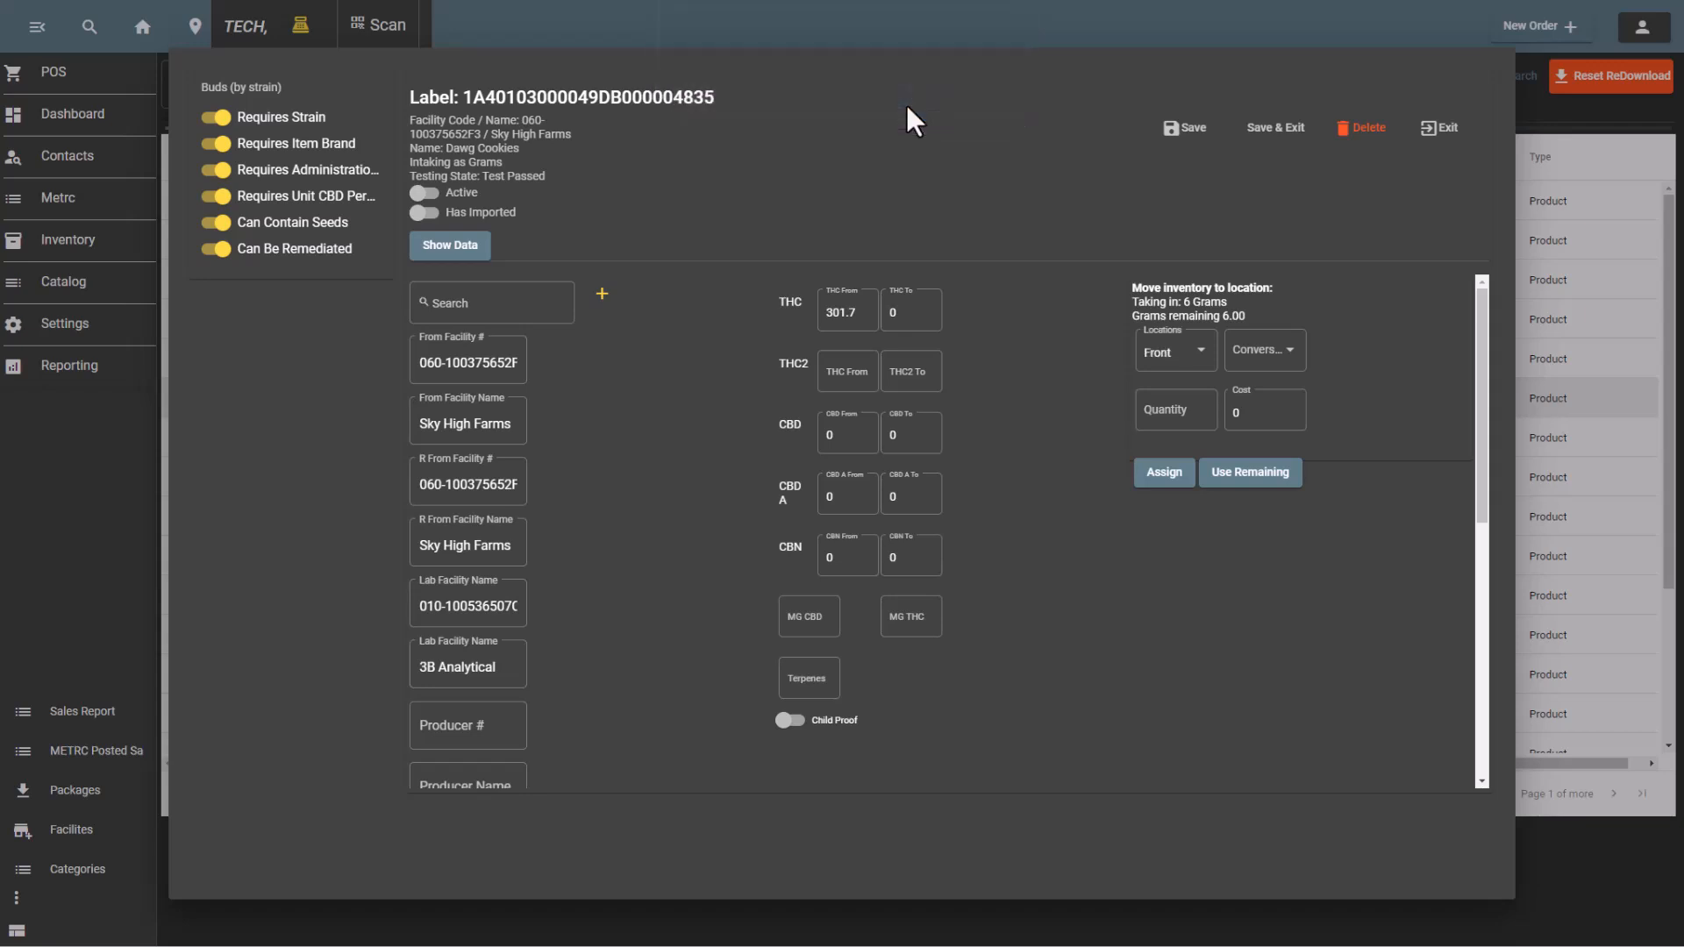
# - Open the new Dawg Cookies item for editing, set its category to Retail, and save it
pyautogui.click(602, 295)
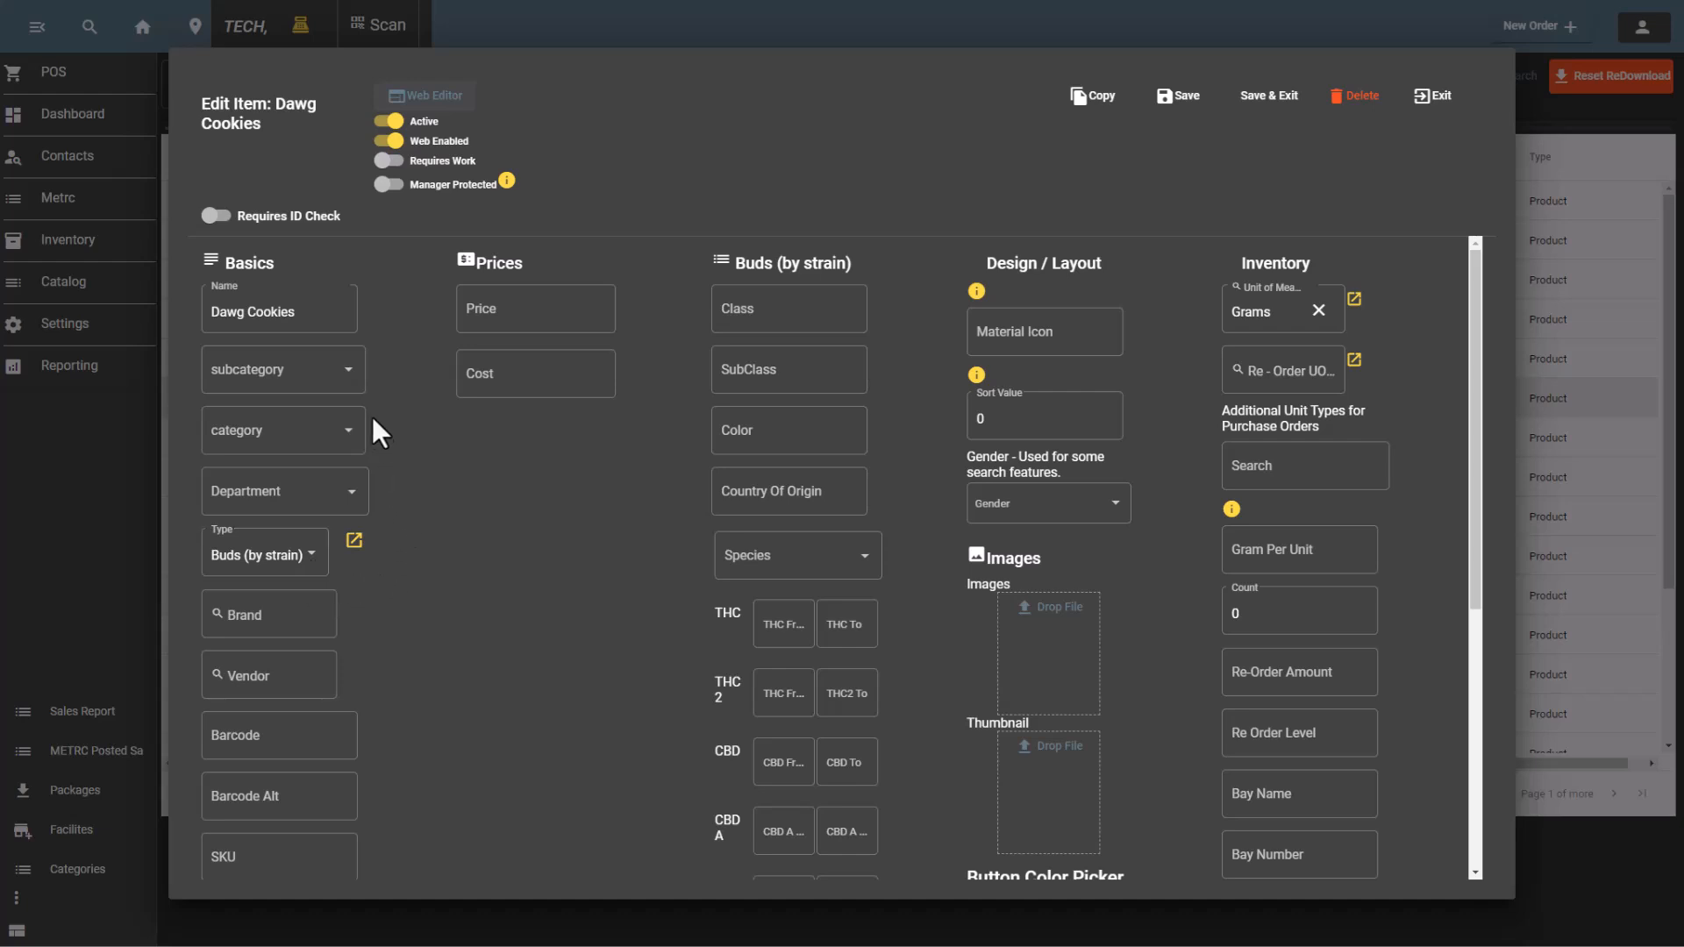
pyautogui.click(349, 445)
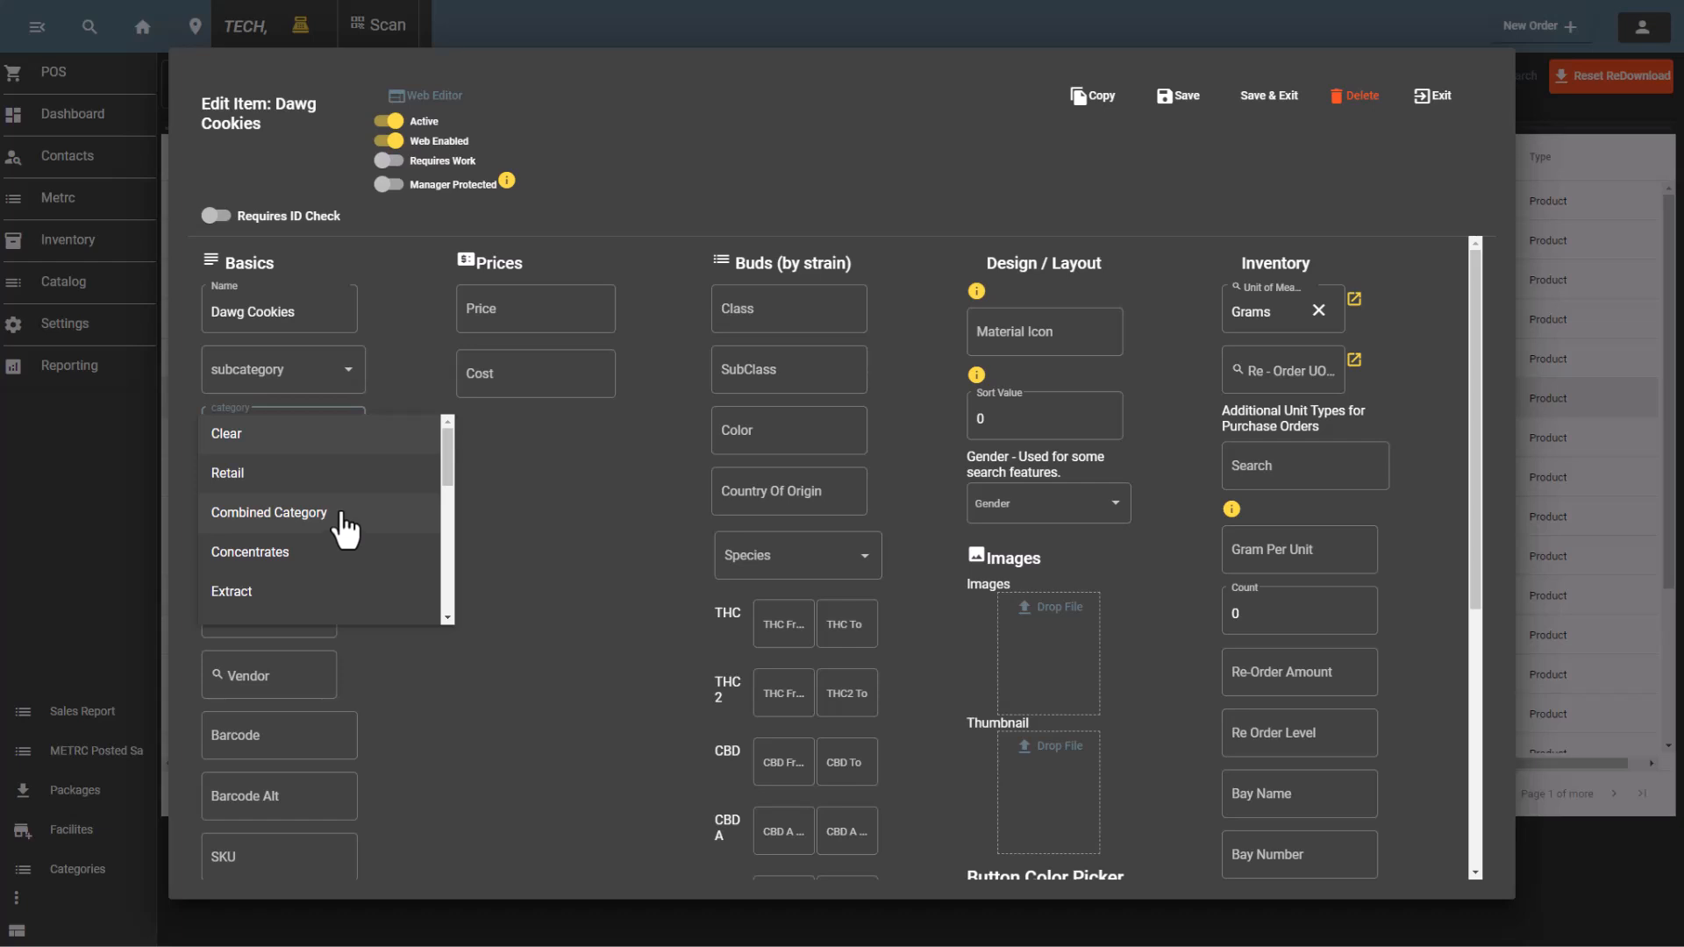
pyautogui.click(488, 514)
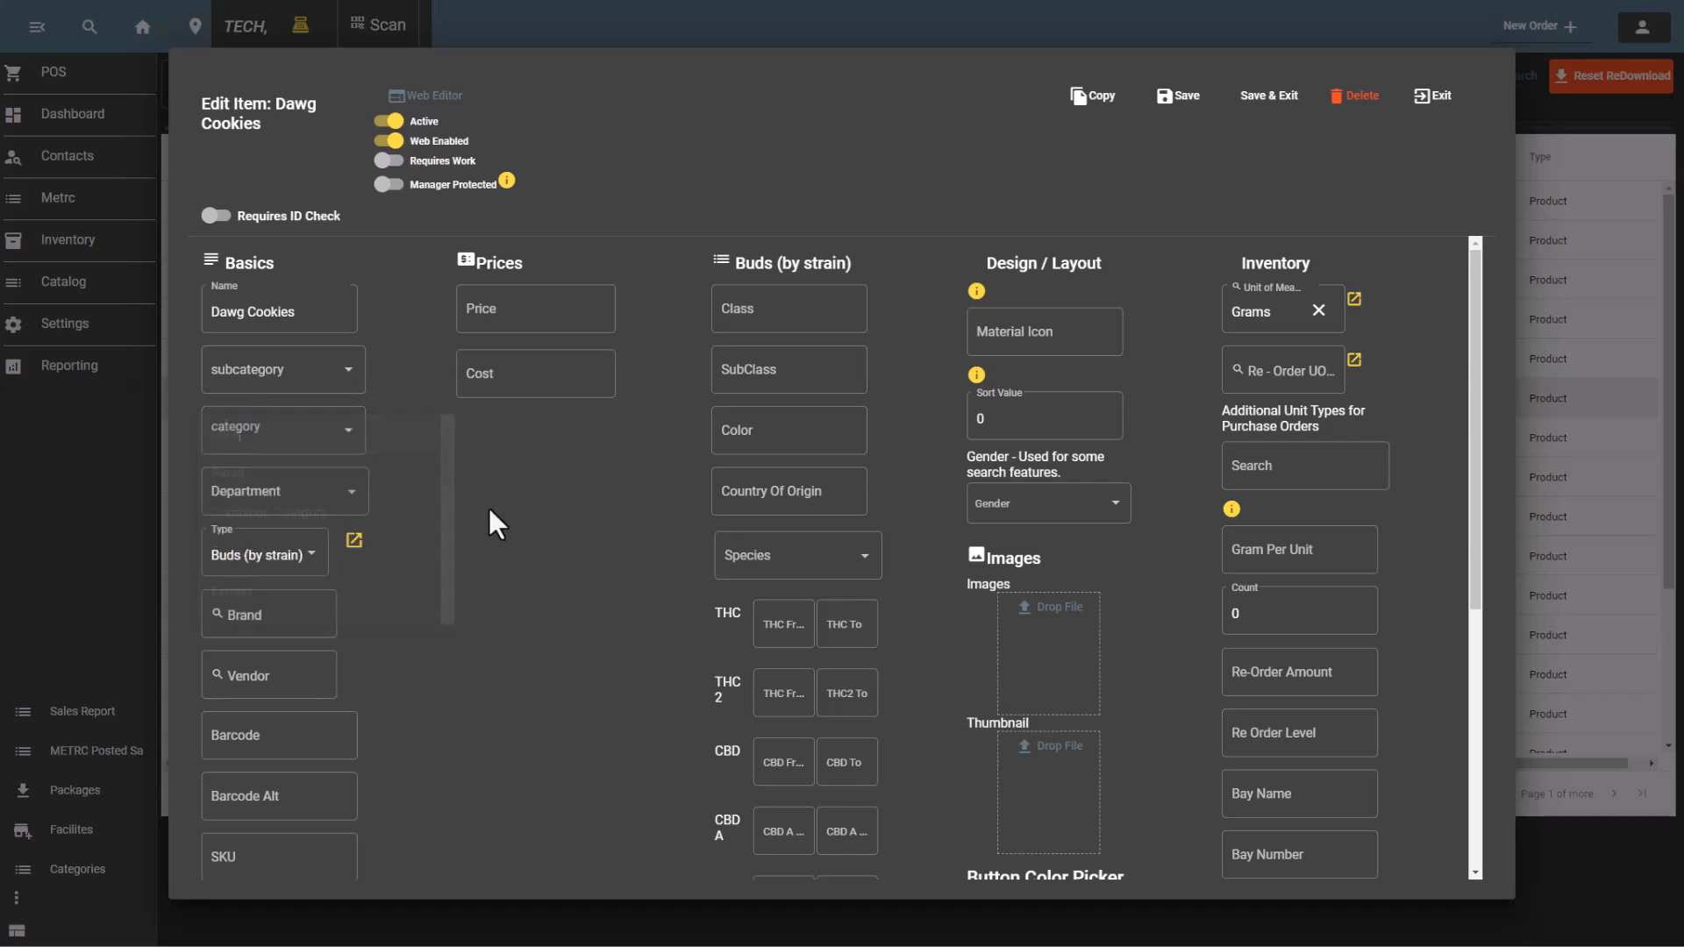
pyautogui.click(351, 442)
pyautogui.scroll(-6, 356, 486)
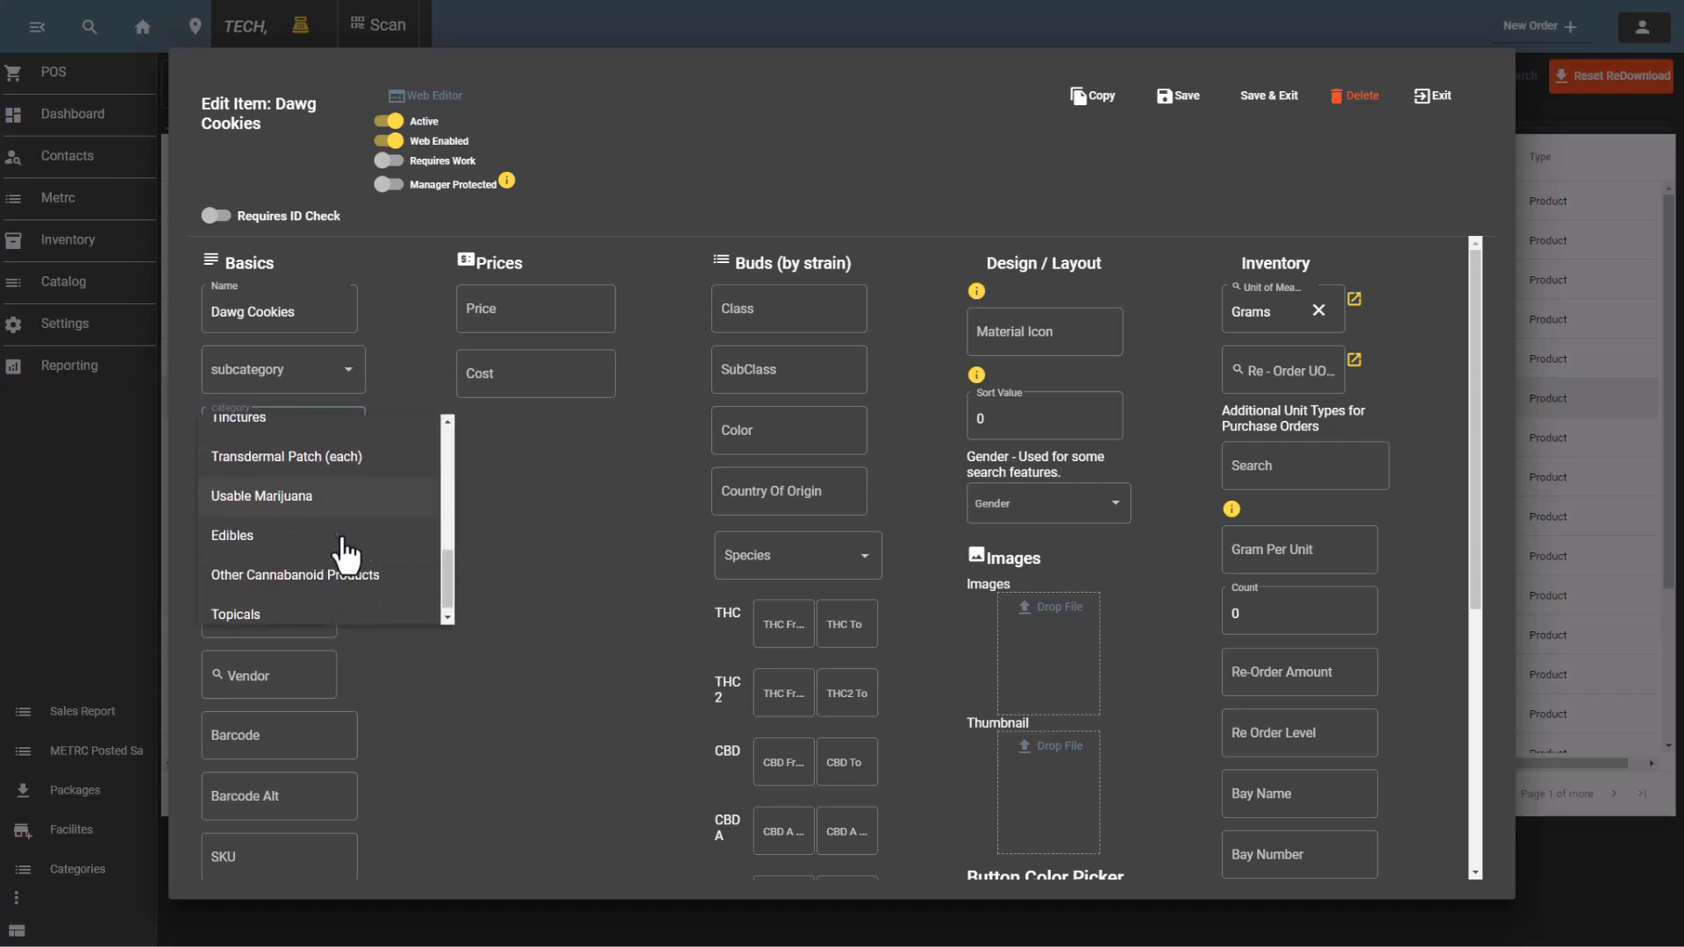
pyautogui.scroll(6, 337, 551)
pyautogui.scroll(-3, 342, 505)
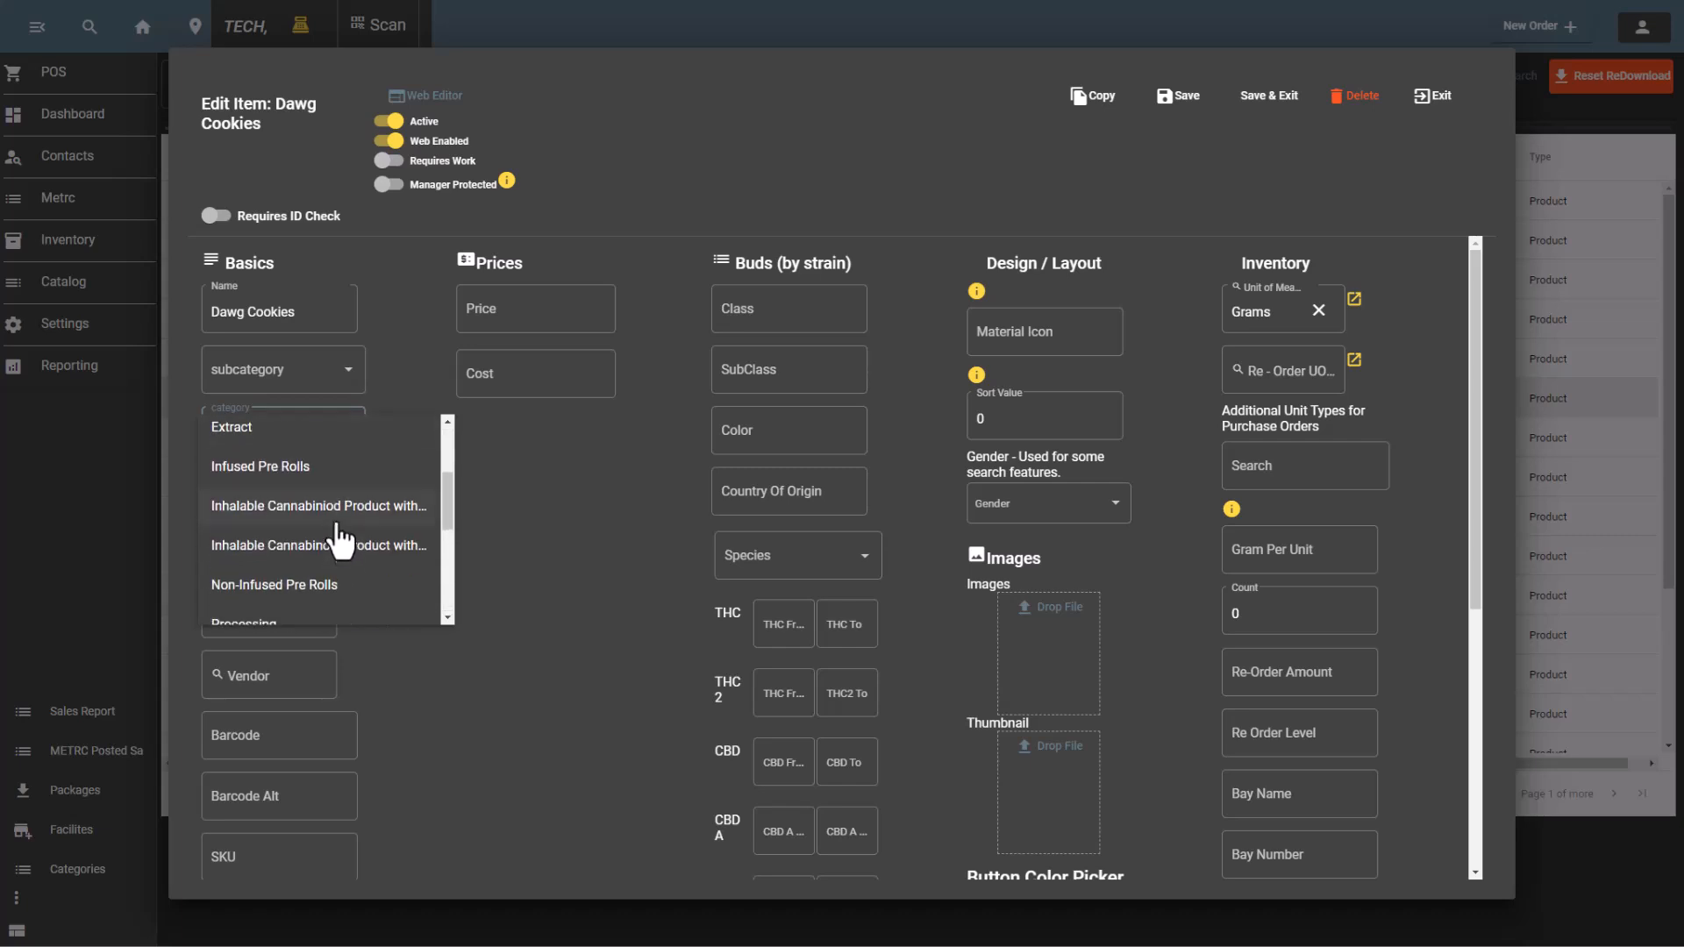
pyautogui.scroll(3, 333, 513)
pyautogui.click(329, 478)
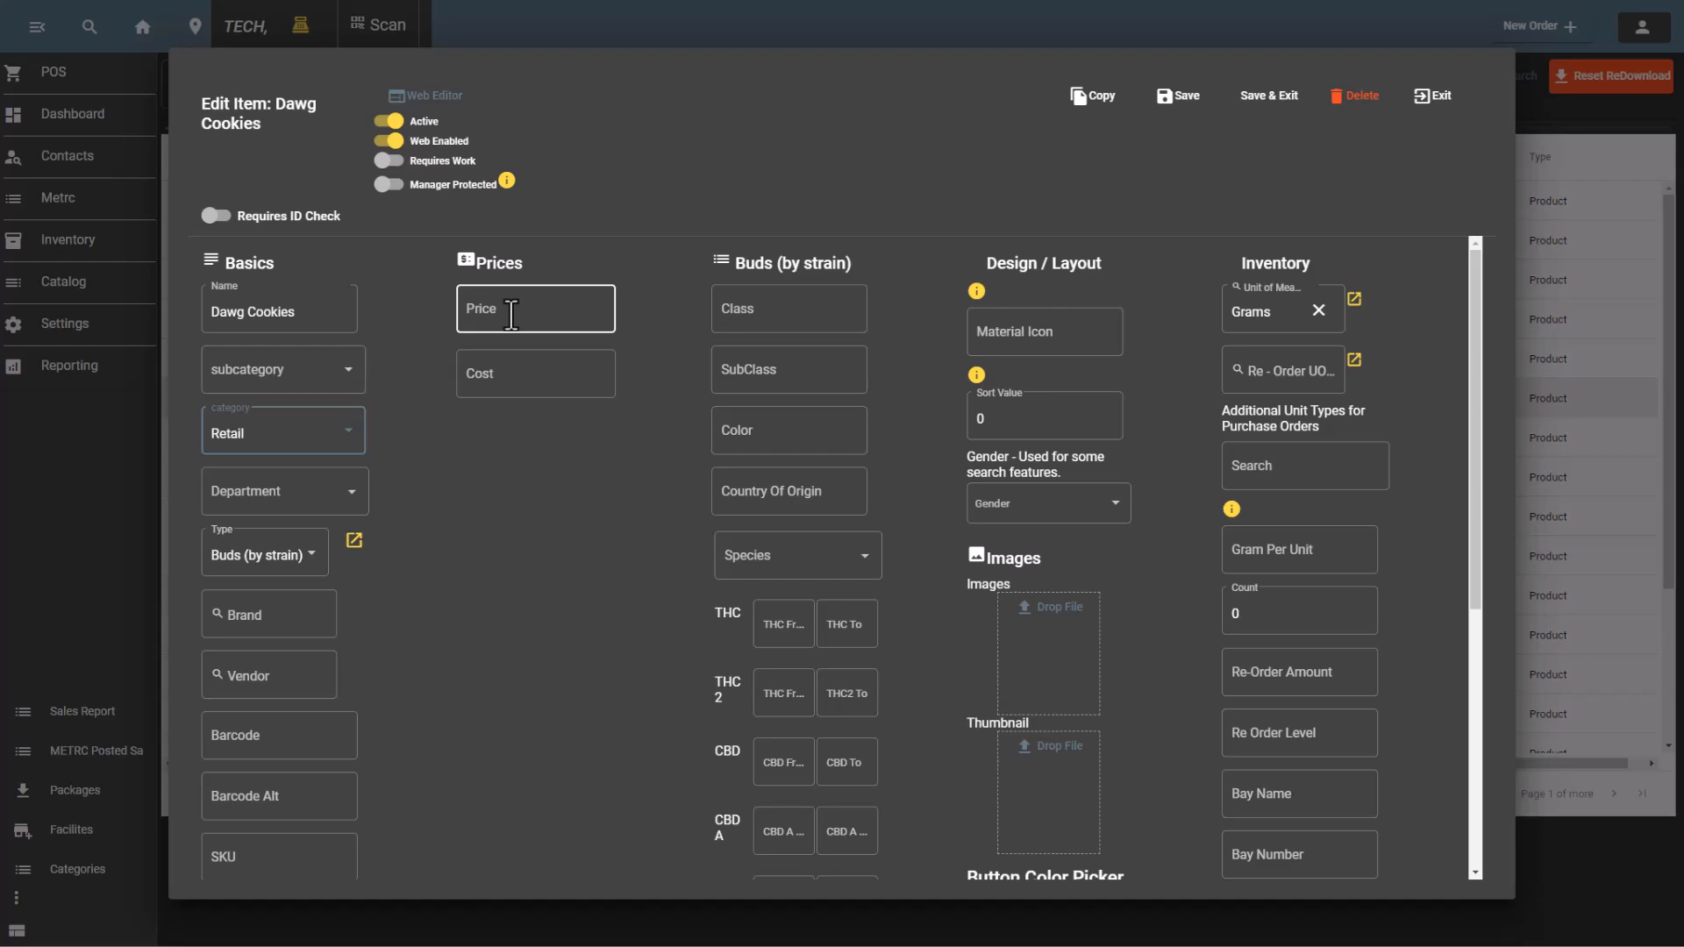
pyautogui.click(1266, 98)
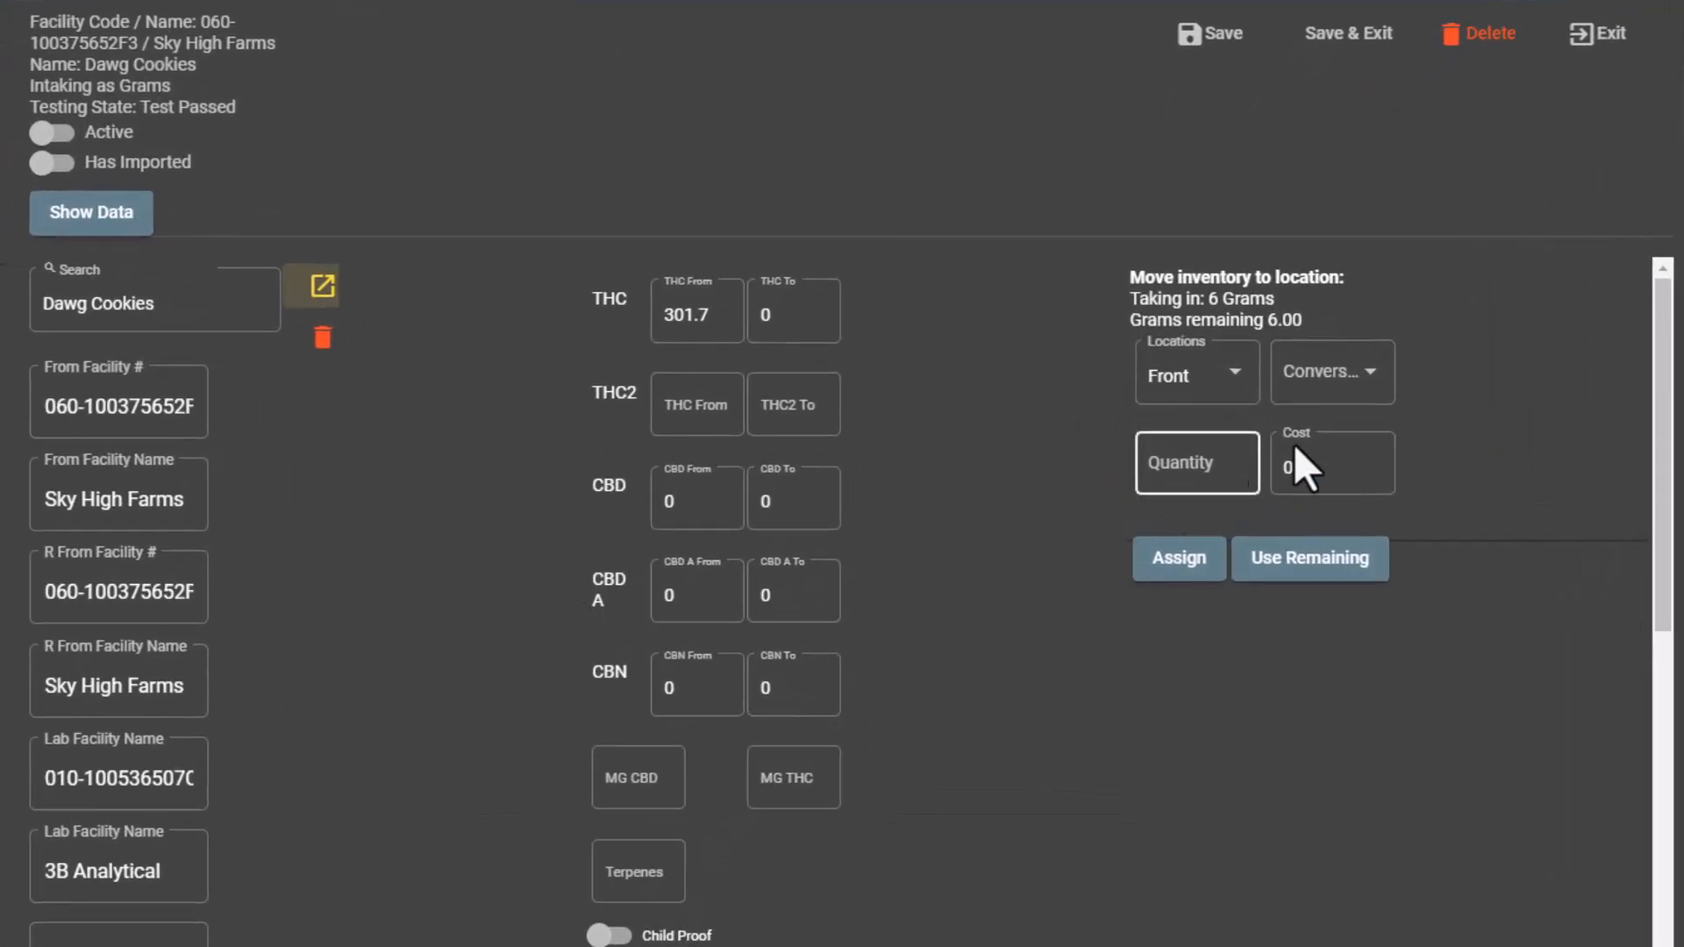
# - Assign all the remaining quantity to the Front location using the Grams conversion and complete the package
pyautogui.click(1364, 391)
pyautogui.click(1335, 431)
pyautogui.click(1220, 492)
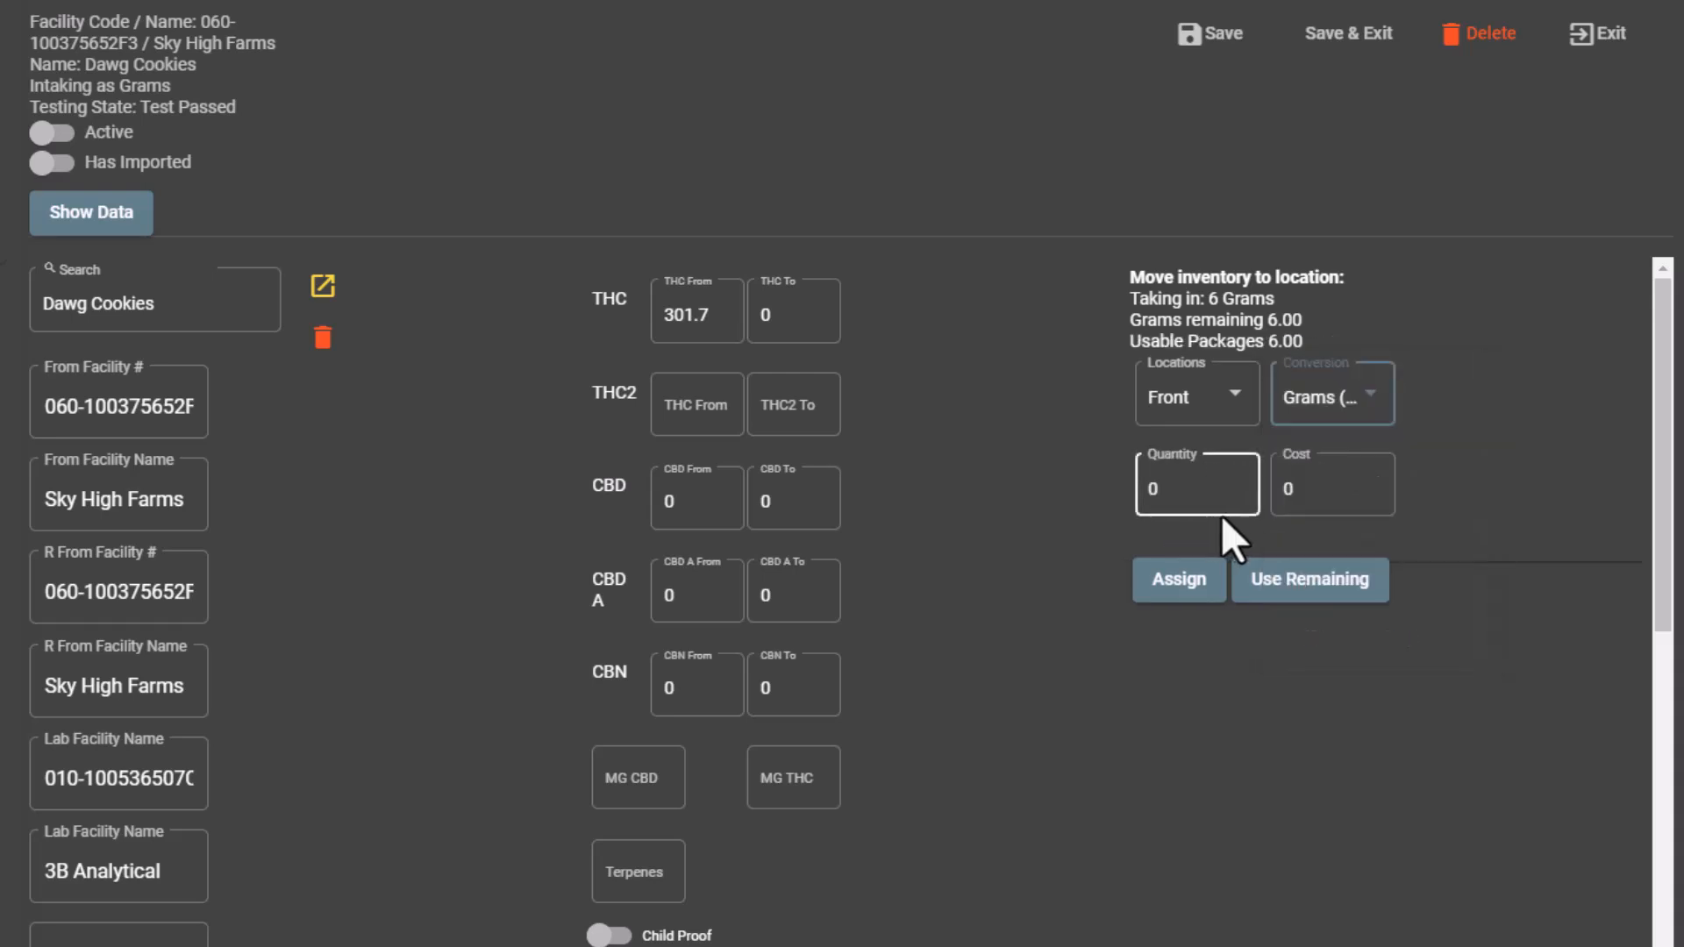
pyautogui.click(1282, 587)
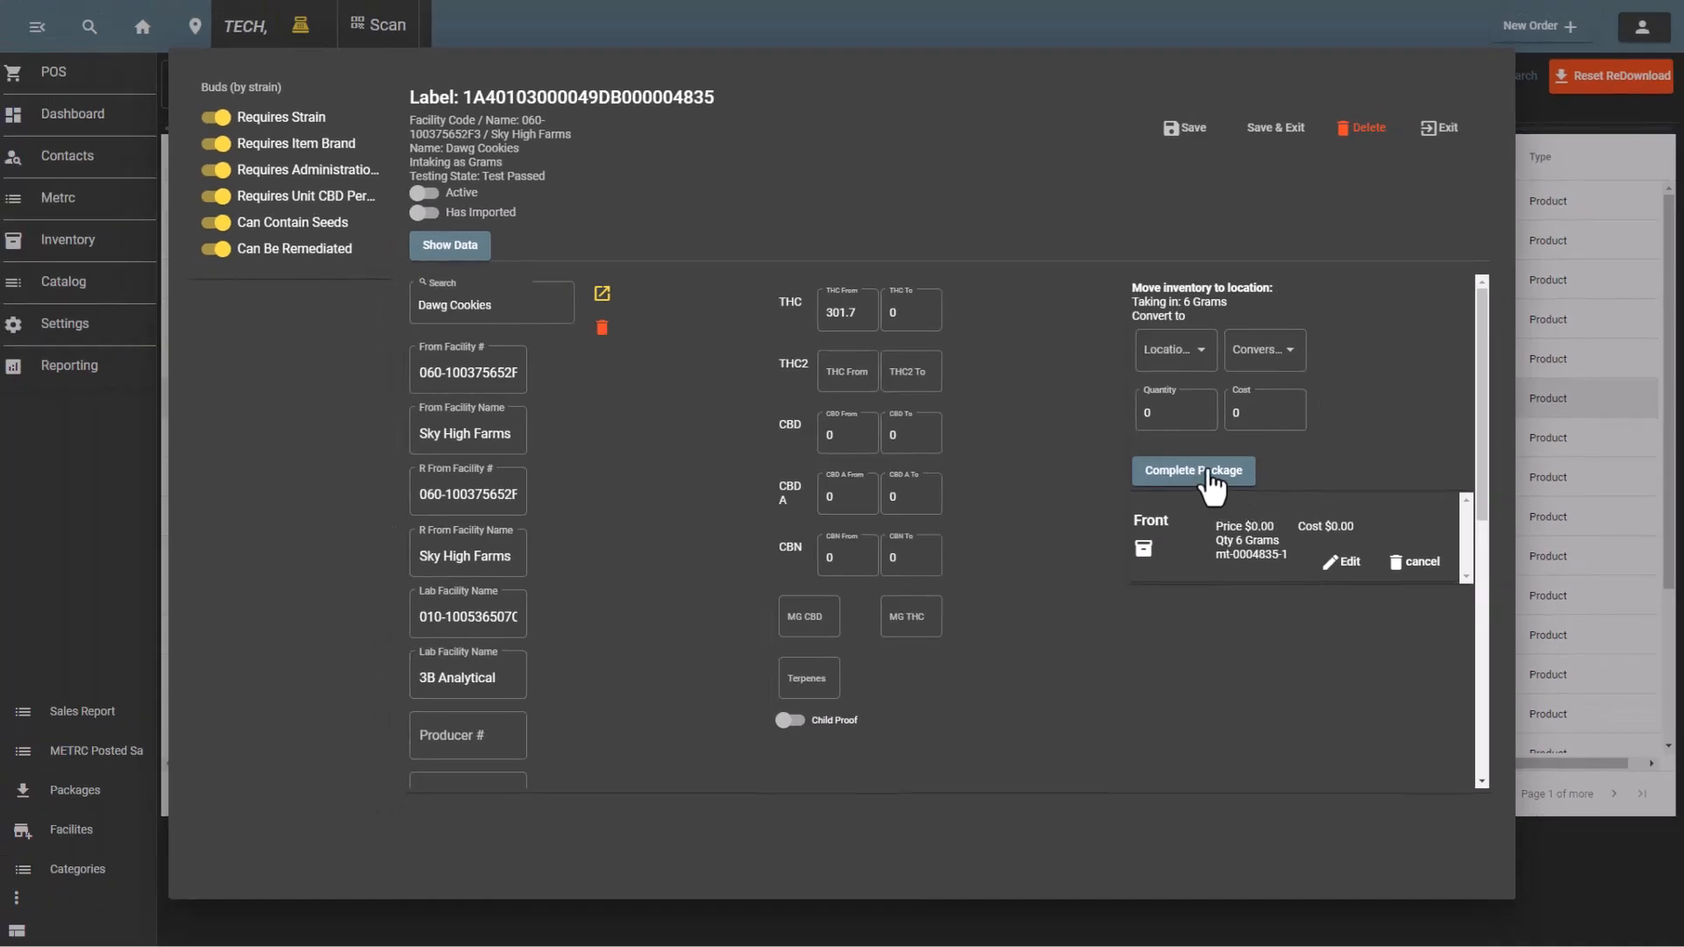
pyautogui.click(1209, 474)
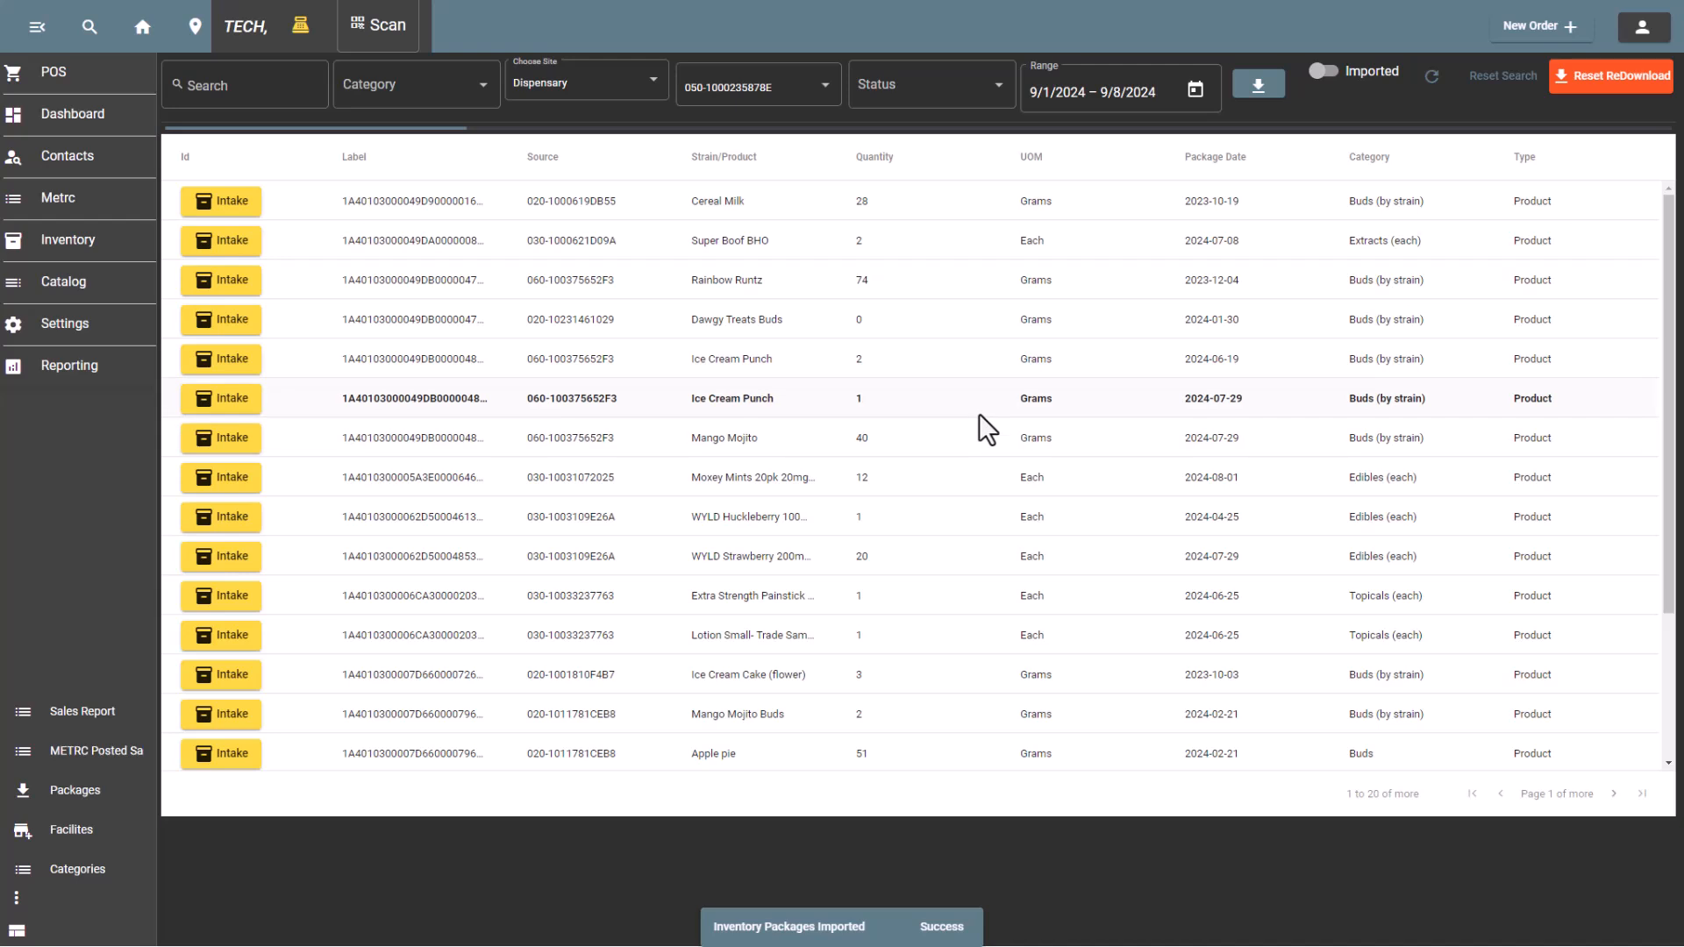
# - Open the inventory list and inspect the Dawg Cookies entry and its SKU
pyautogui.click(59, 253)
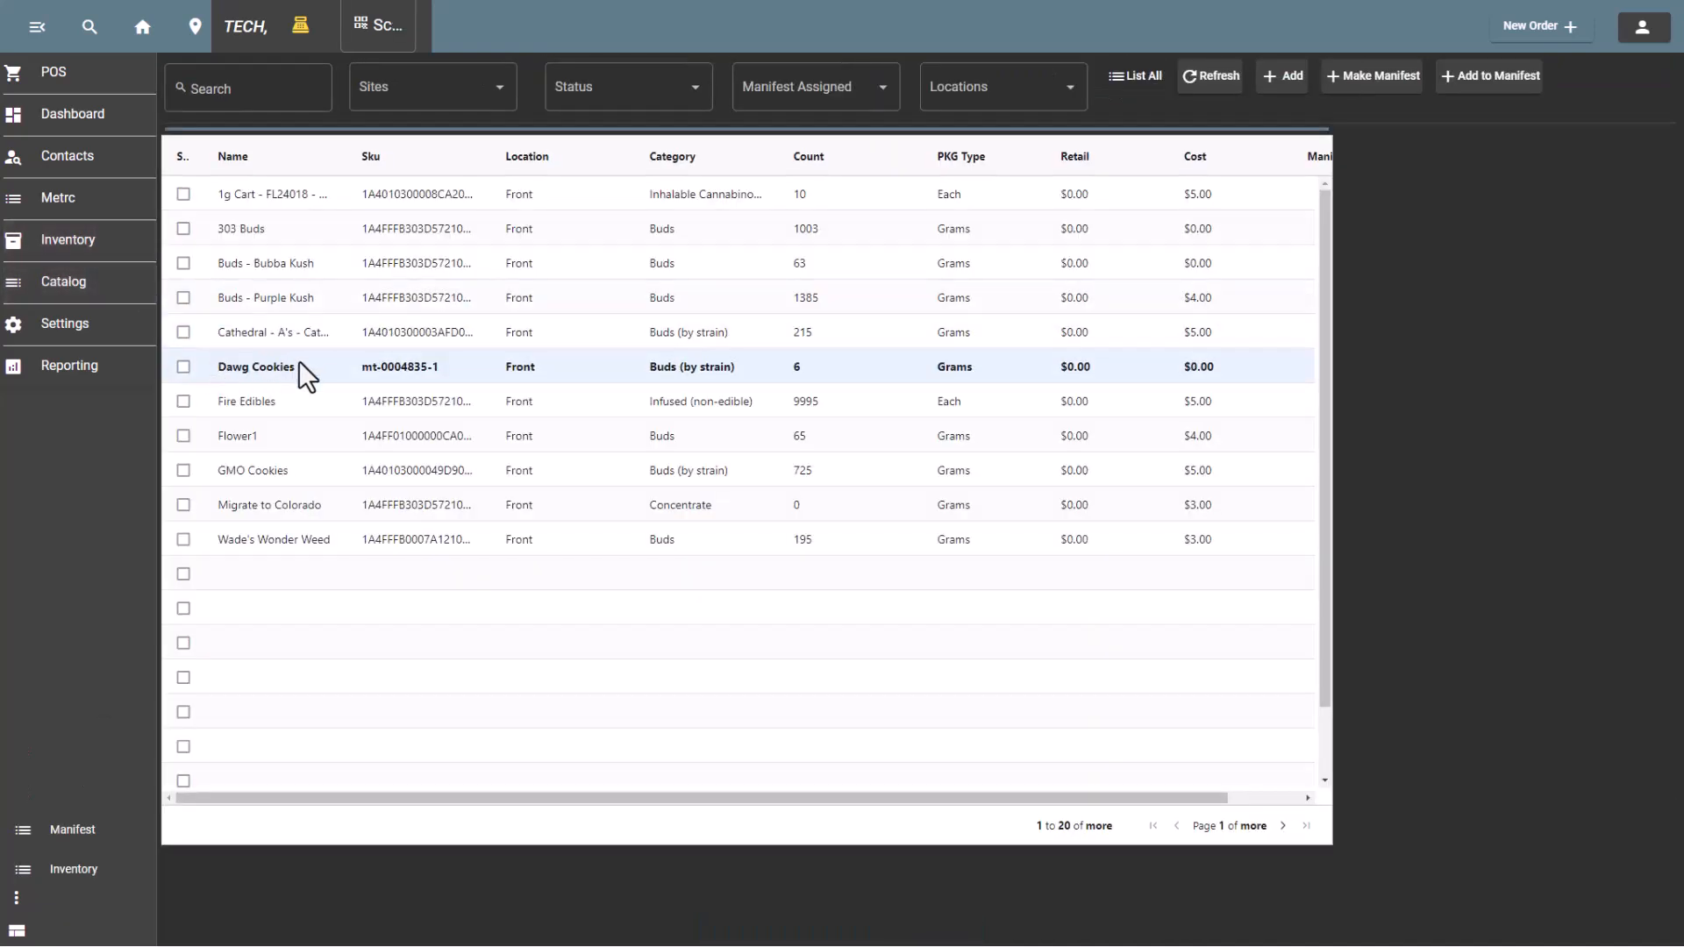
pyautogui.click(363, 373)
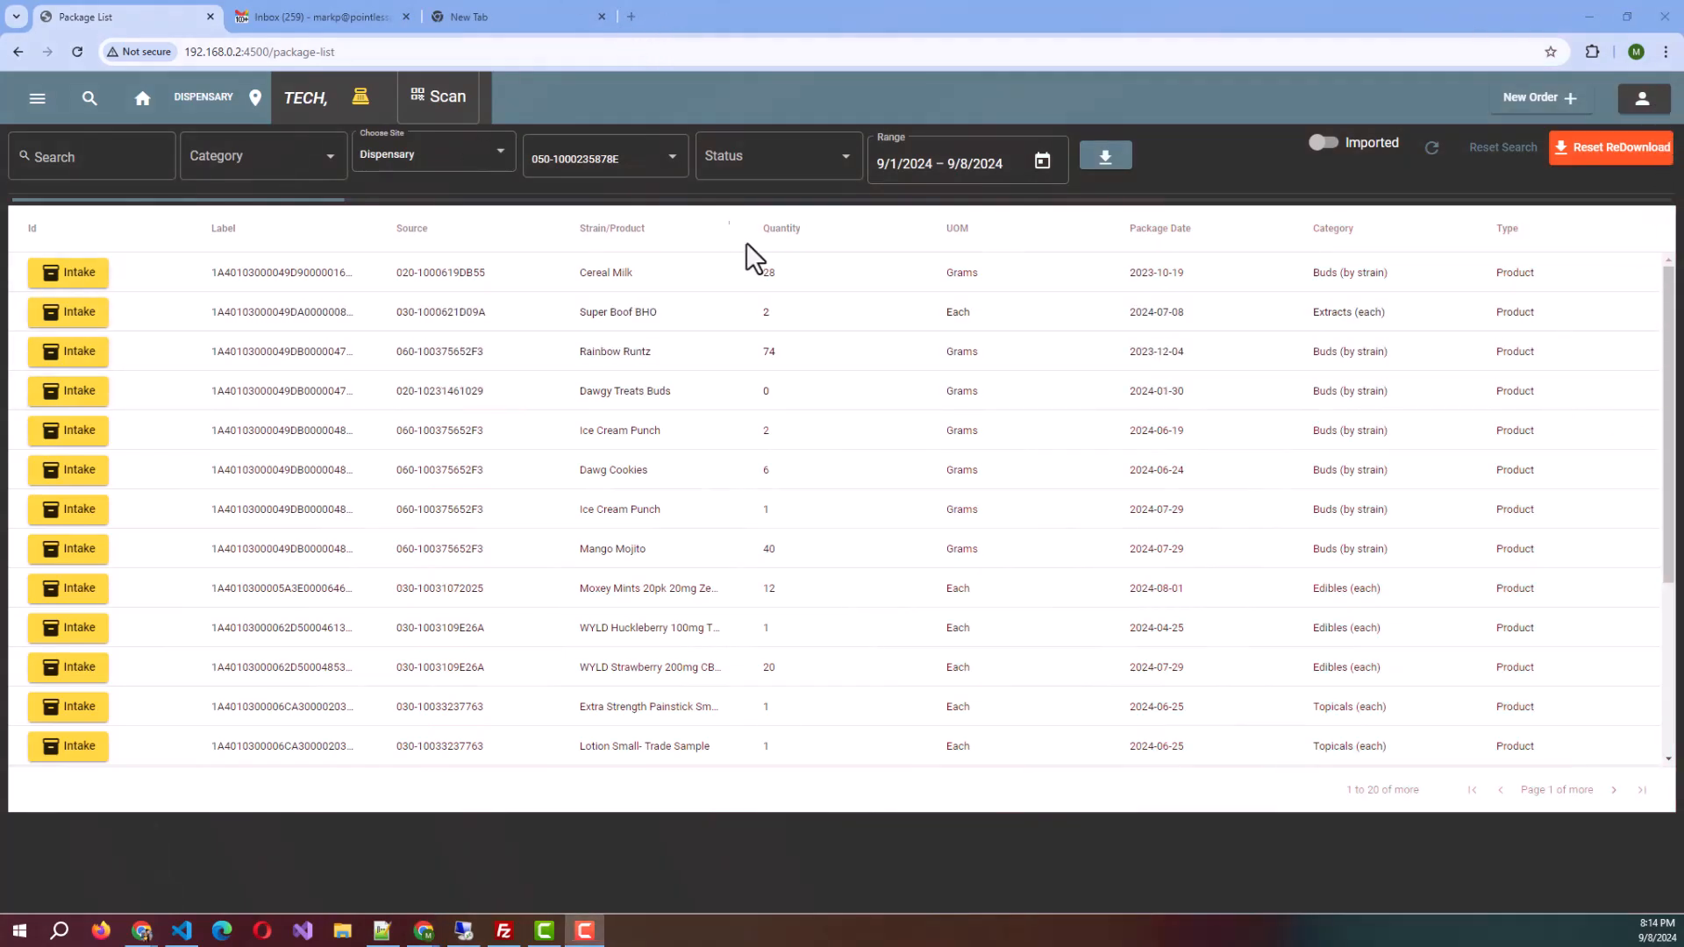
# - Check the Use Metrc Label for Inventory option in the user preferences and close them
pyautogui.click(1641, 99)
pyautogui.click(1592, 707)
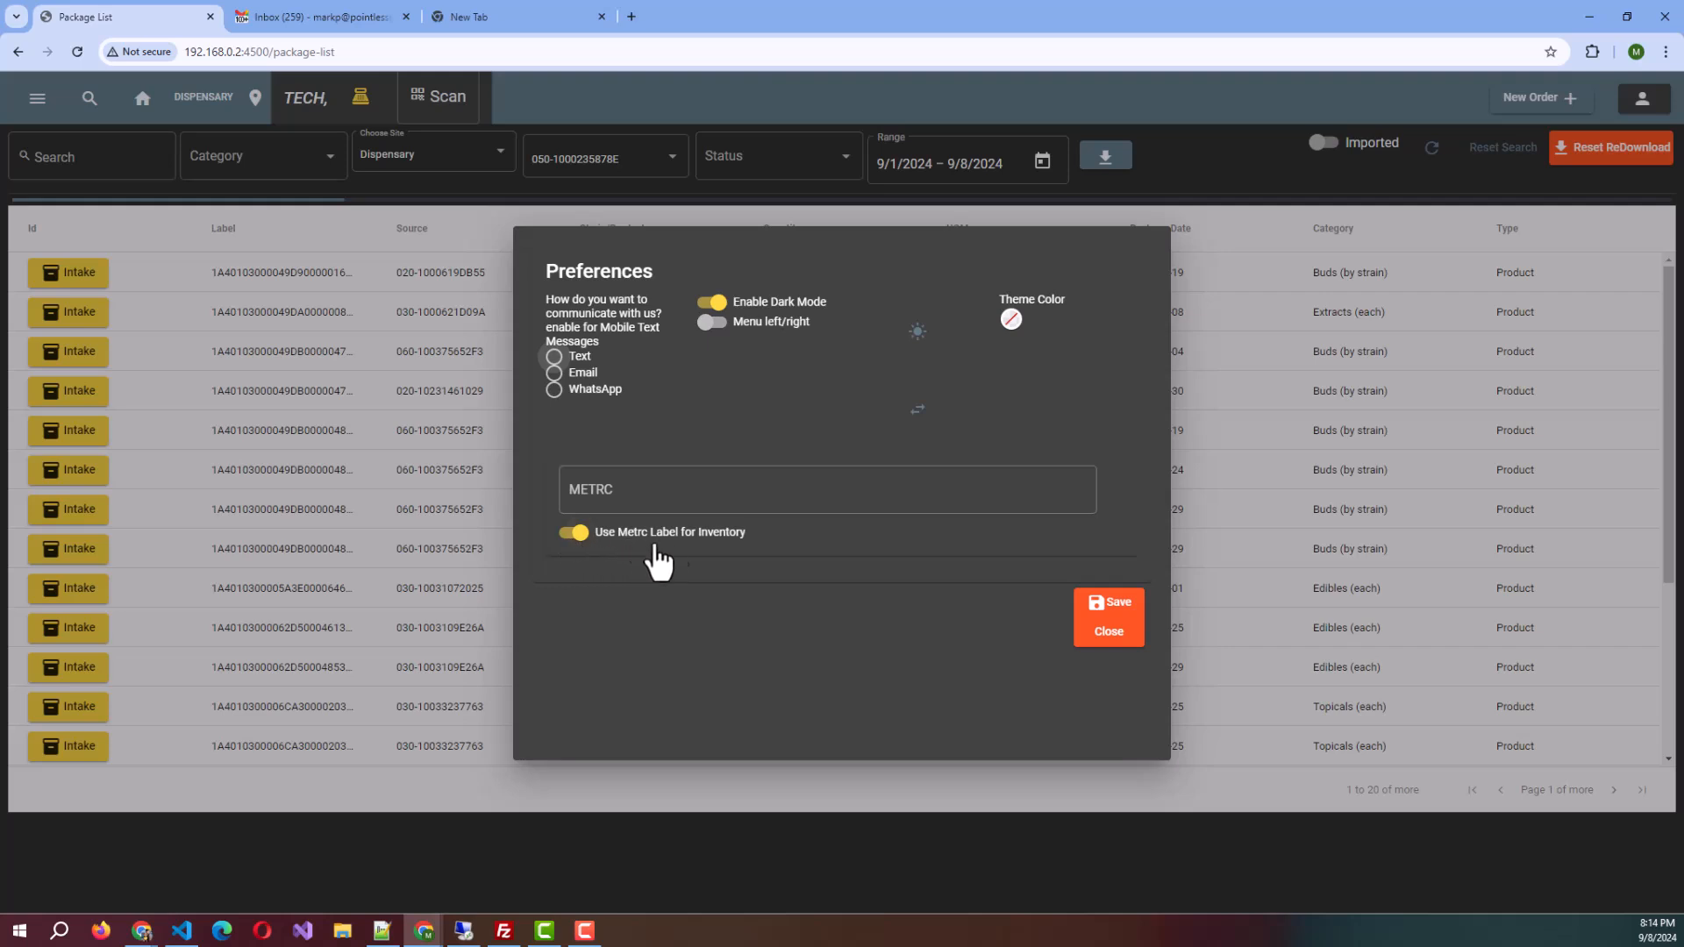
pyautogui.click(1339, 198)
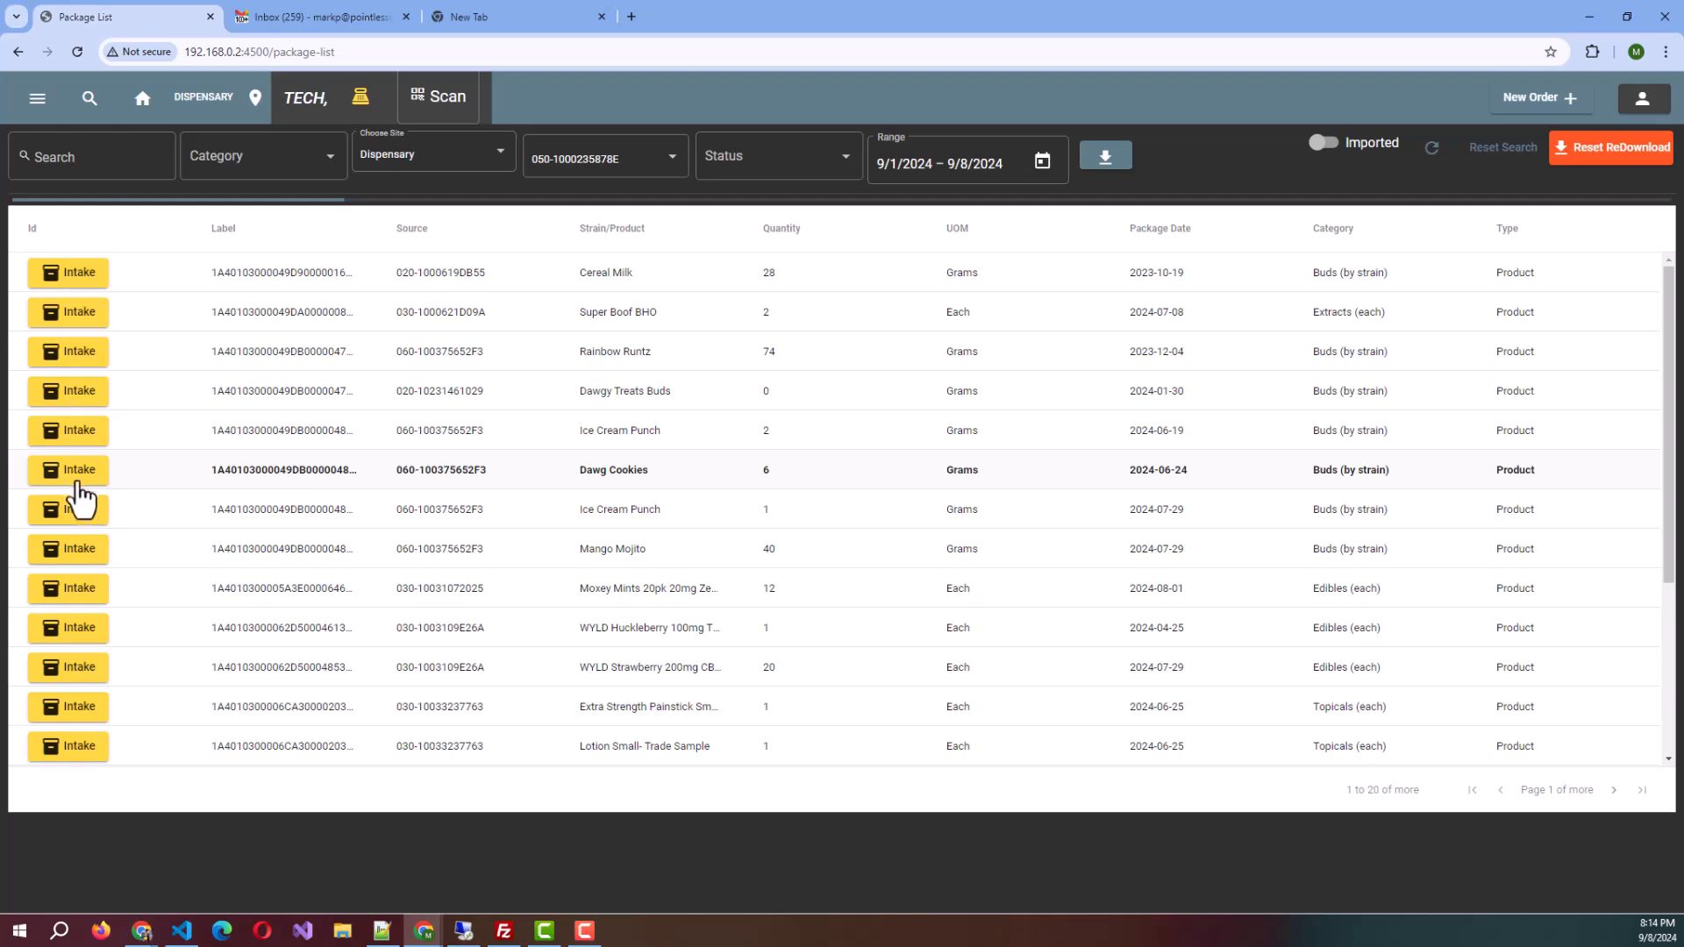
# - Start the intake of the Dawg Cookies package again and accept creating the missing item
pyautogui.click(77, 480)
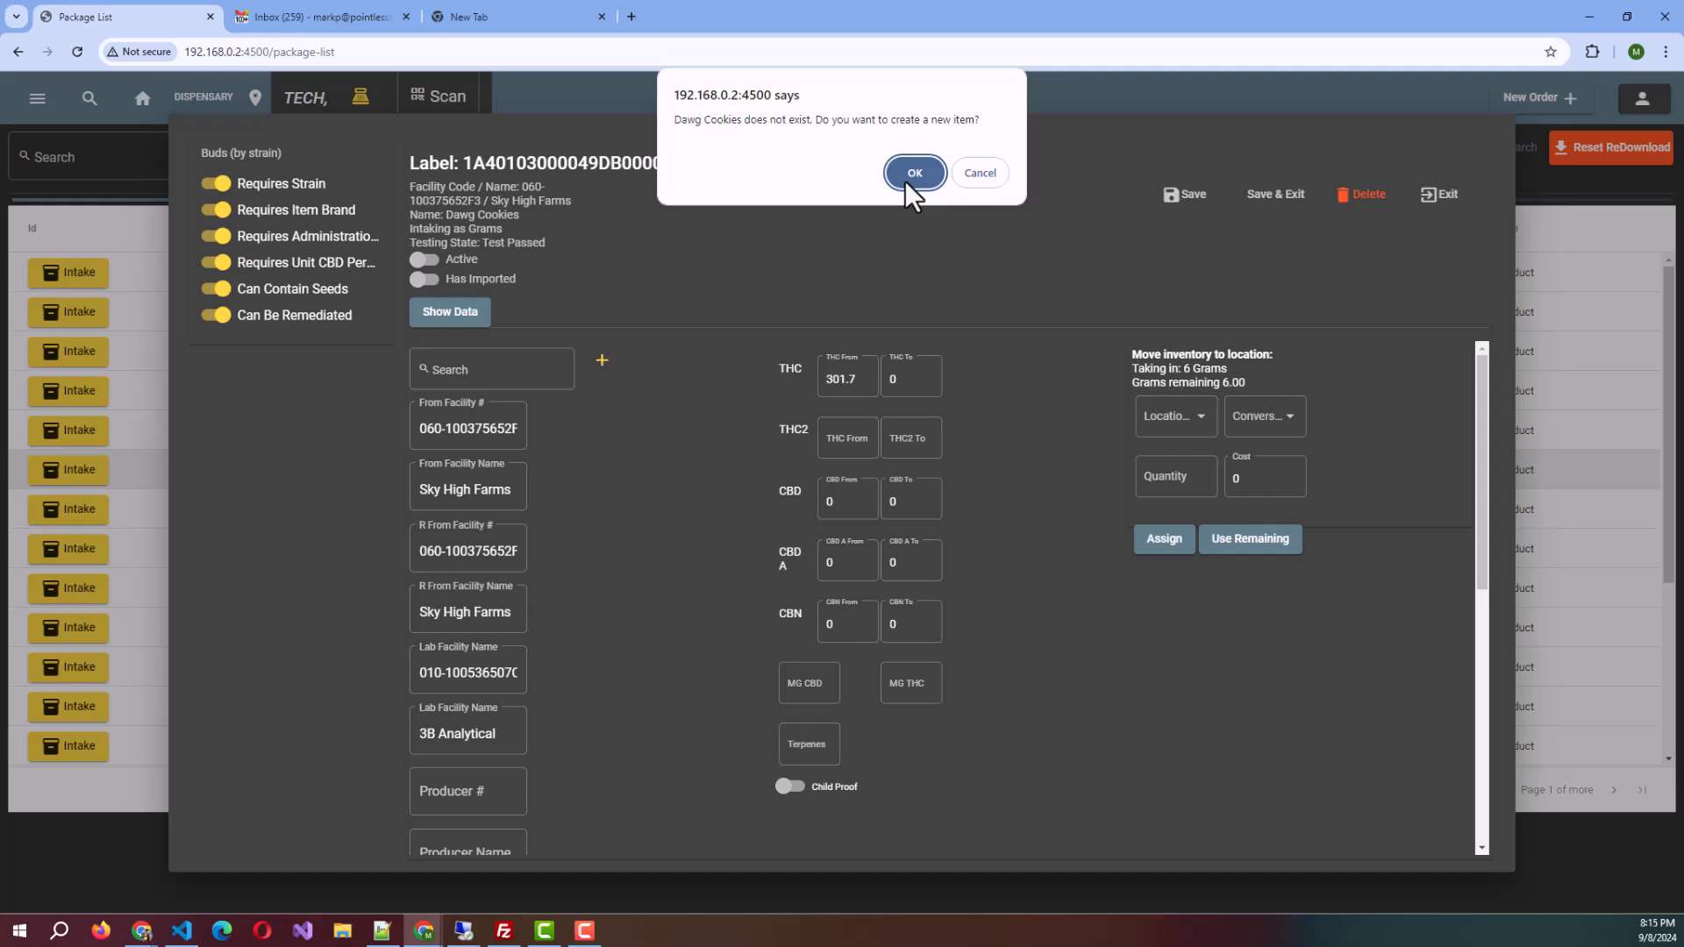
pyautogui.click(904, 180)
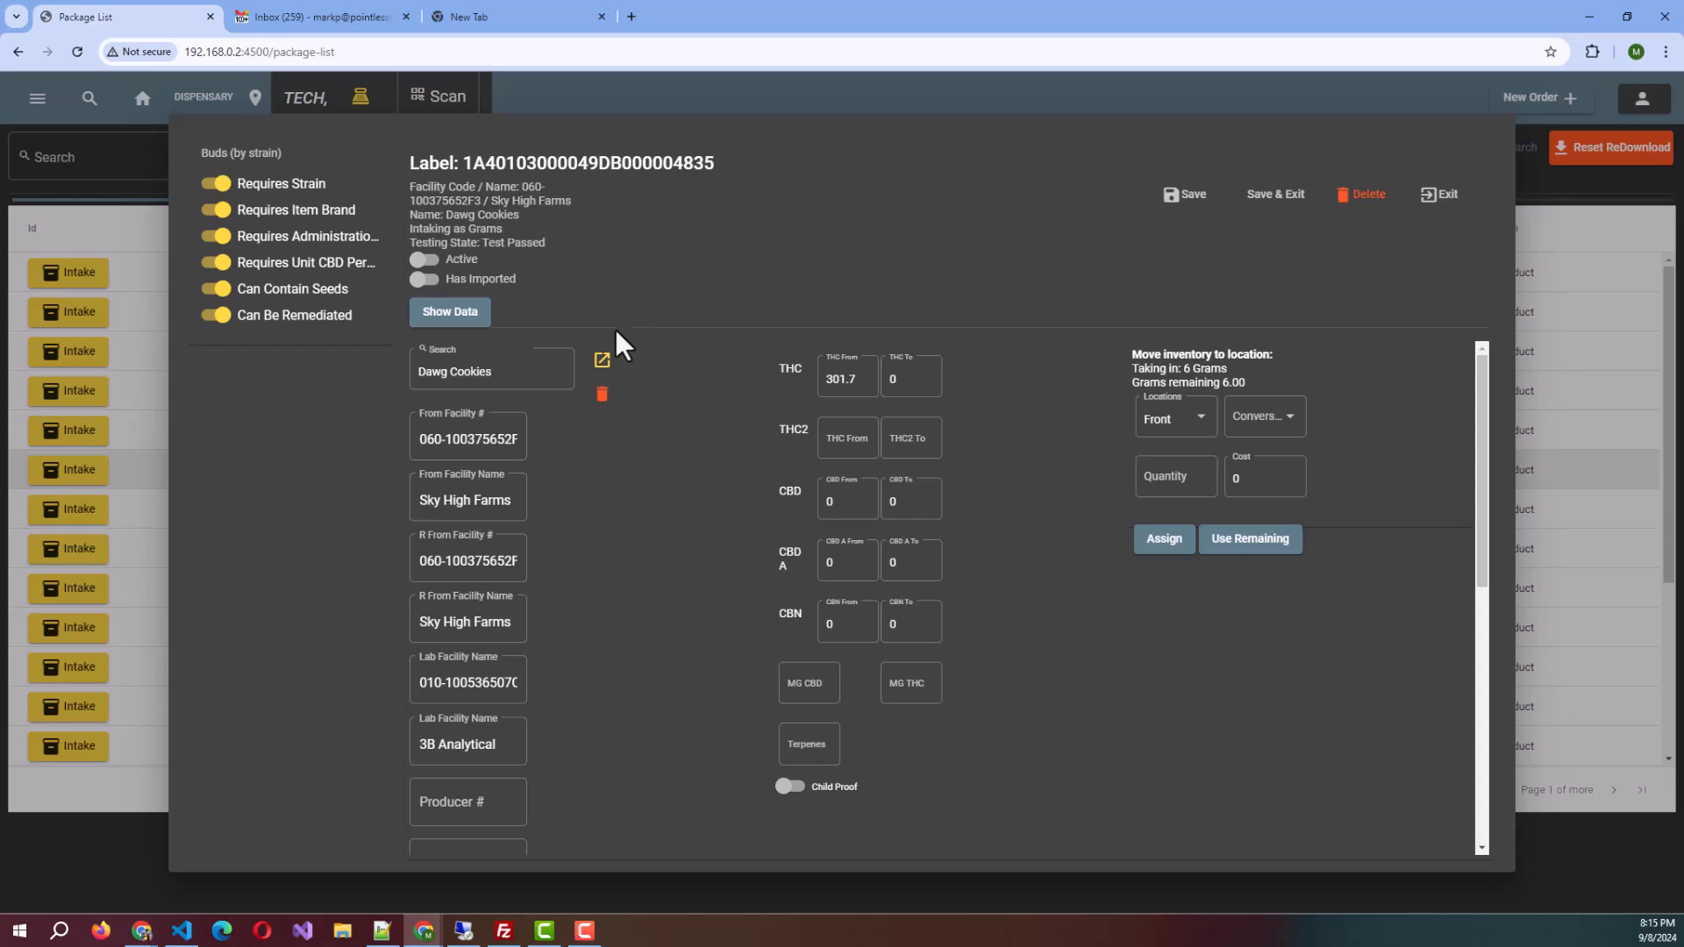
# - Set the category of the newly created Dawg Cookies item to Retail and save the item
pyautogui.click(599, 361)
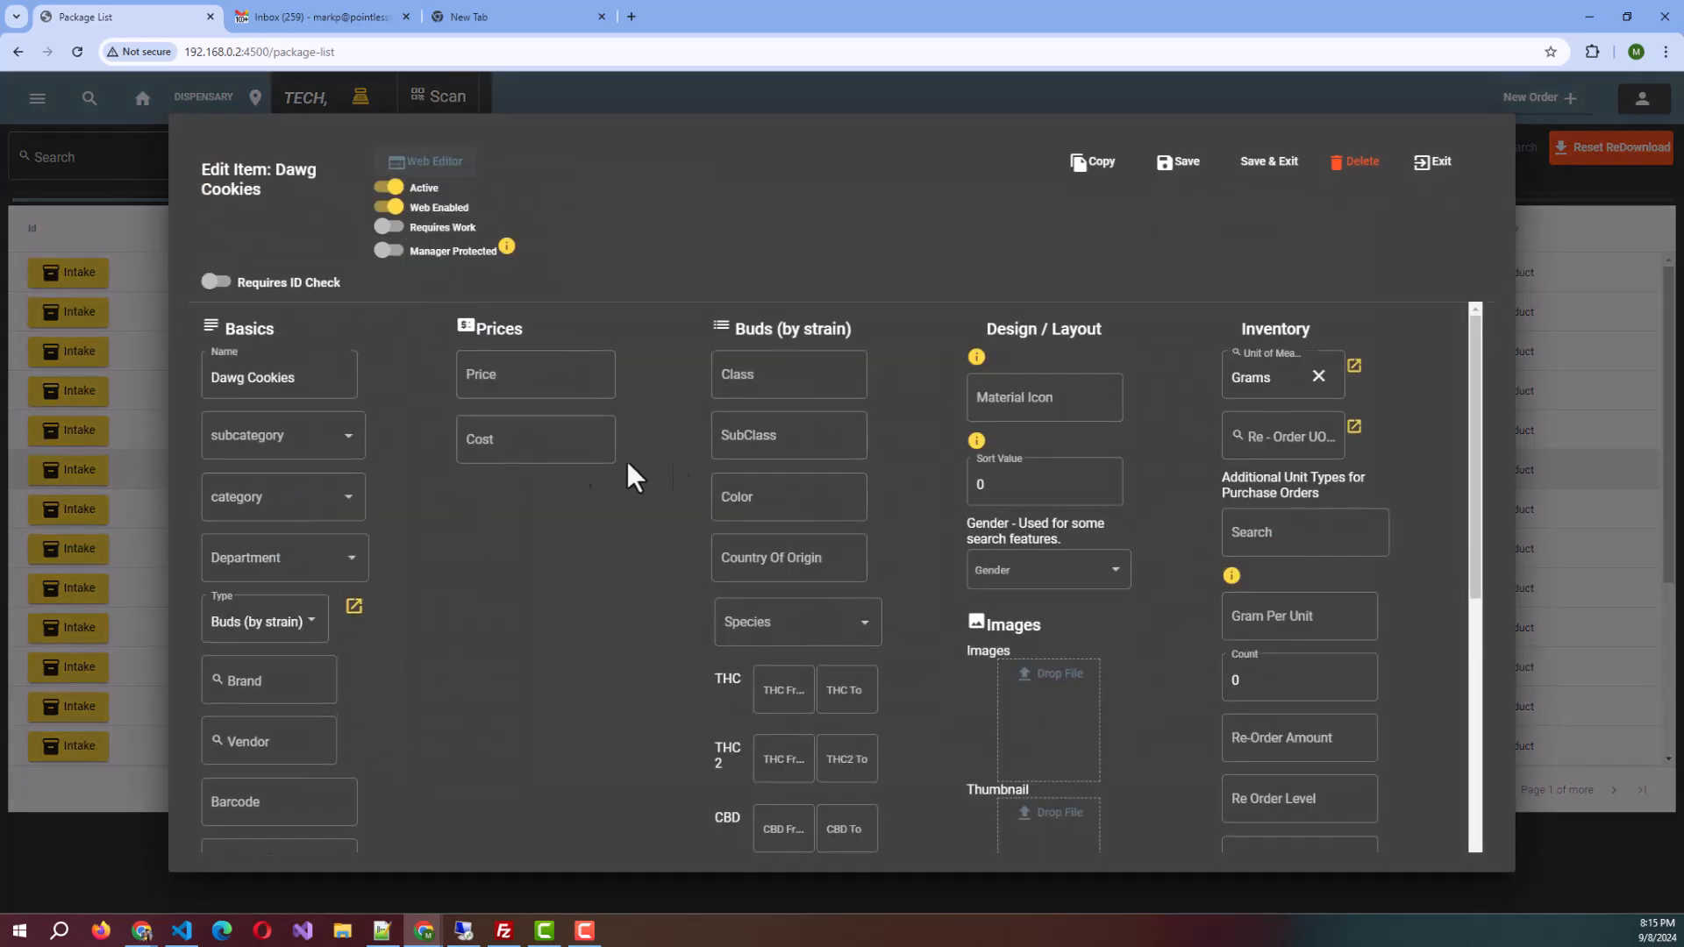
pyautogui.click(358, 514)
pyautogui.click(329, 537)
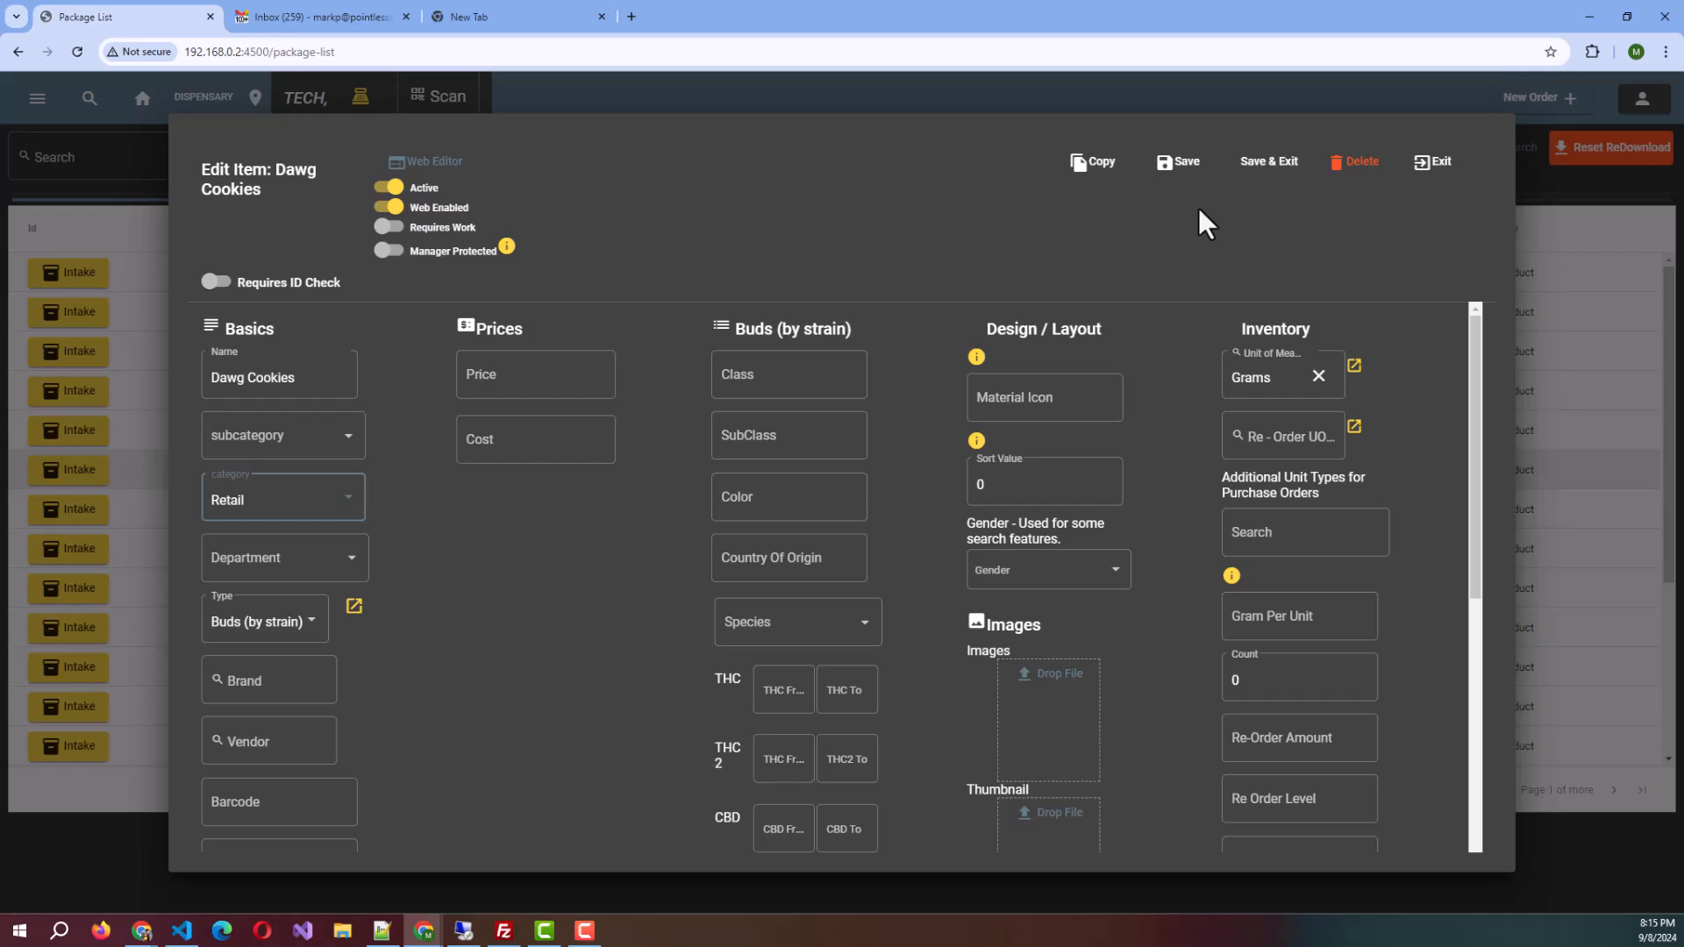
pyautogui.click(1278, 166)
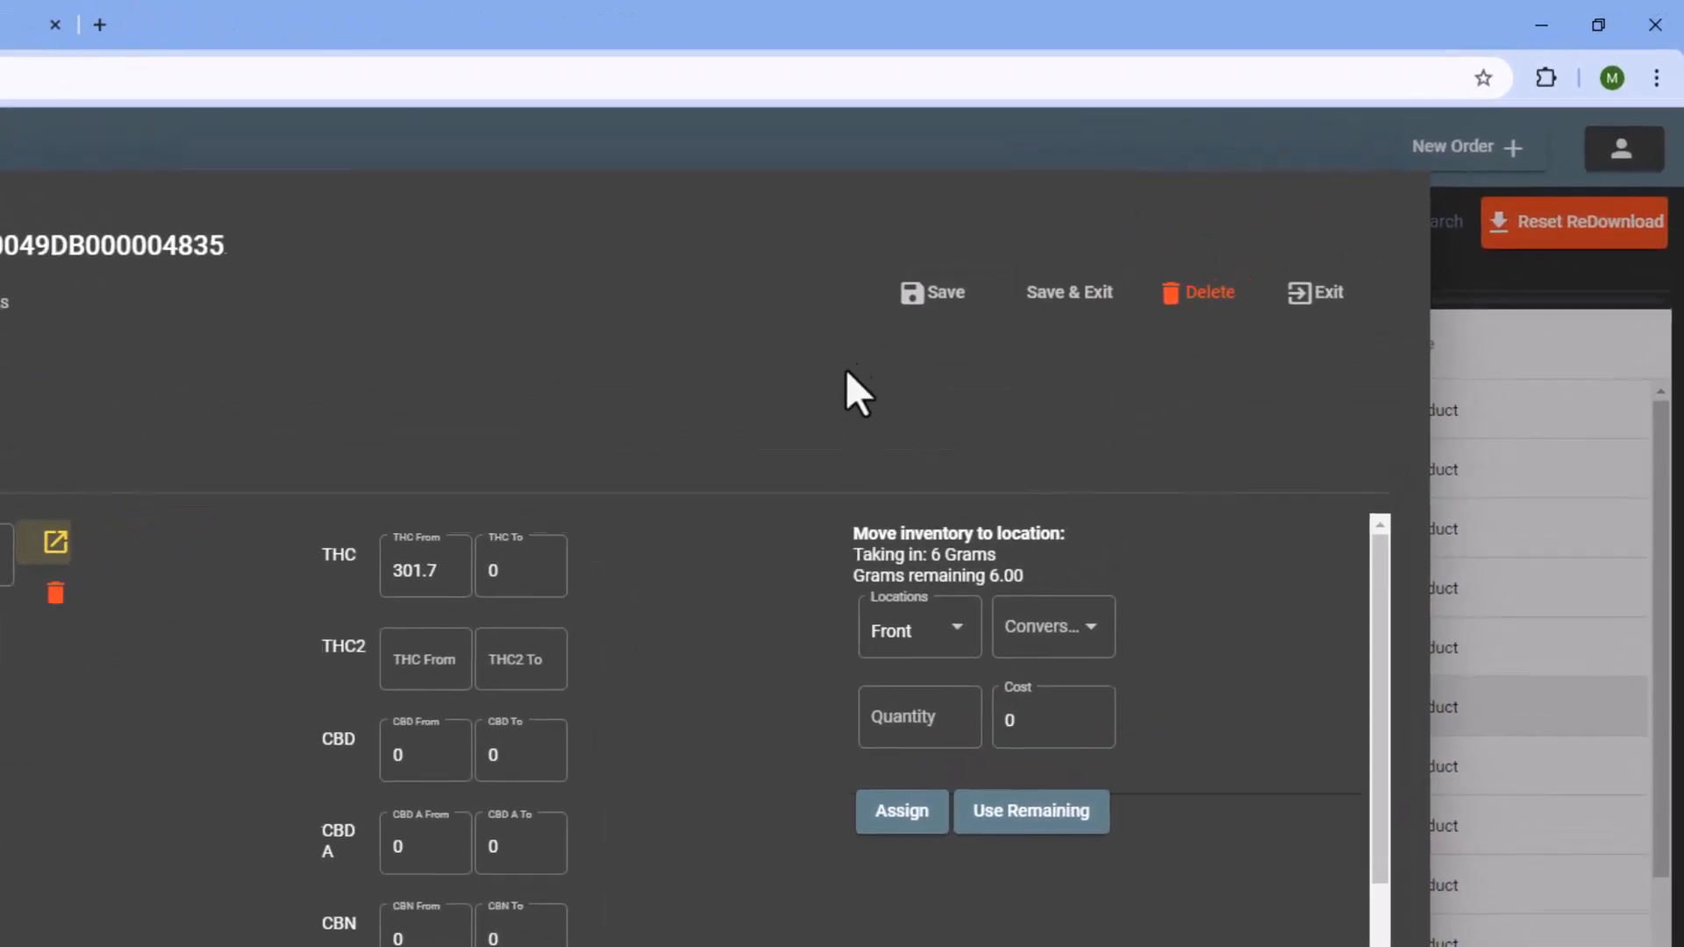
# - Convert the package to Grams and assign all of its remaining quantity to the Front location
pyautogui.click(1065, 650)
pyautogui.click(1072, 702)
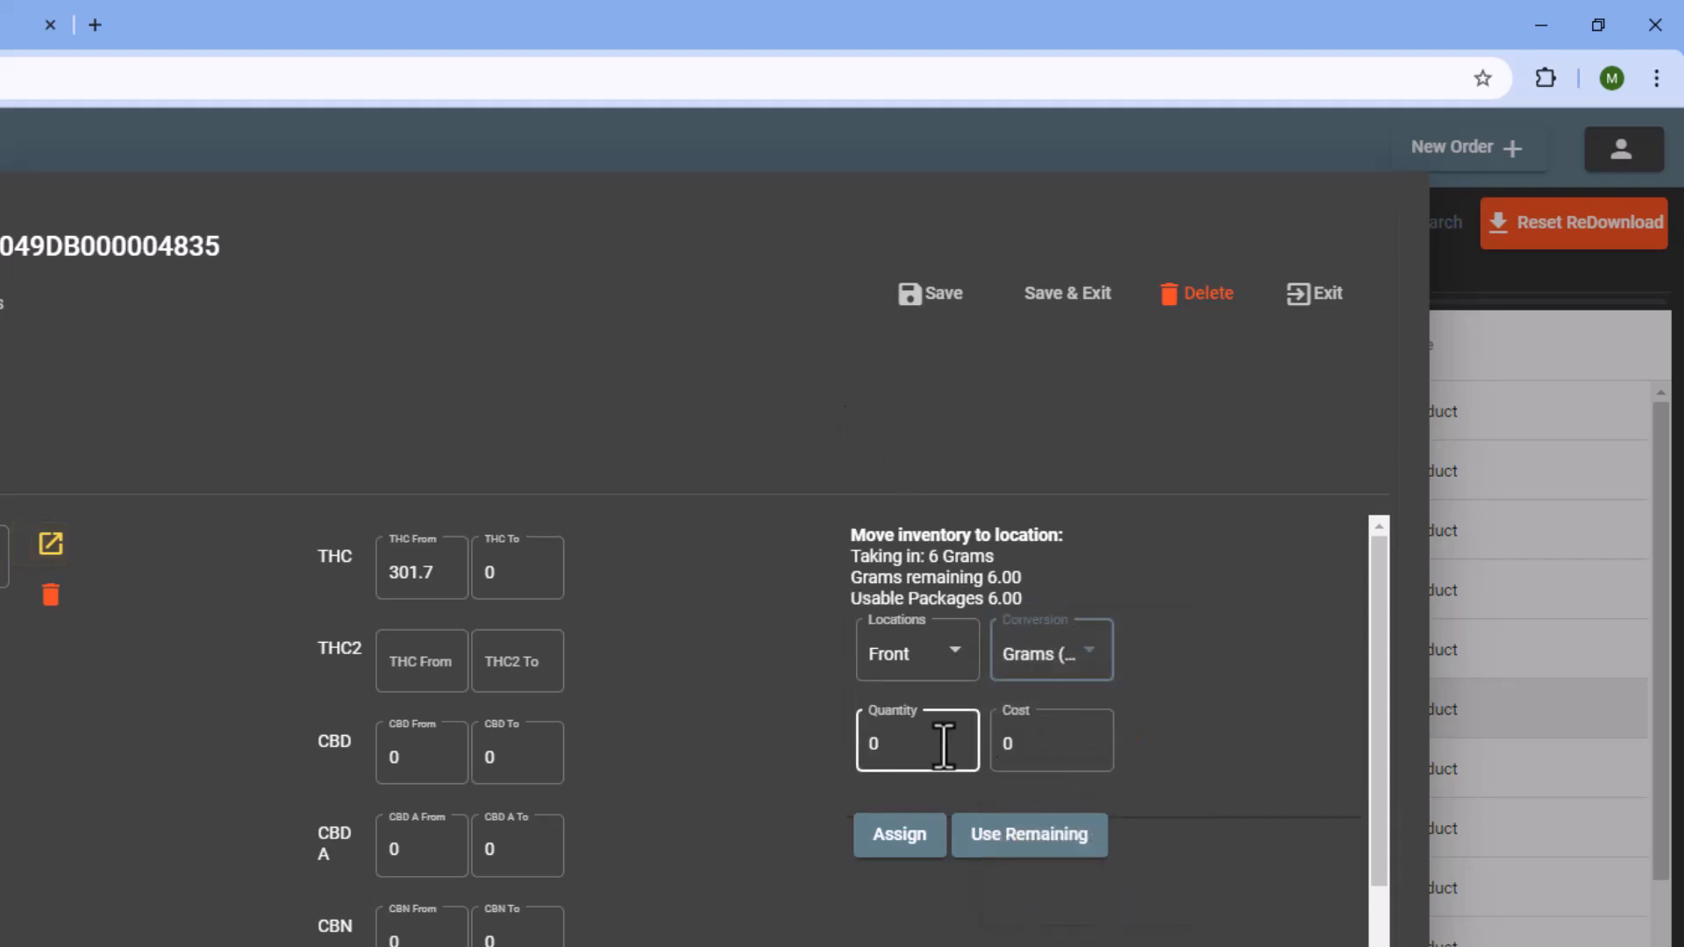
pyautogui.click(1052, 838)
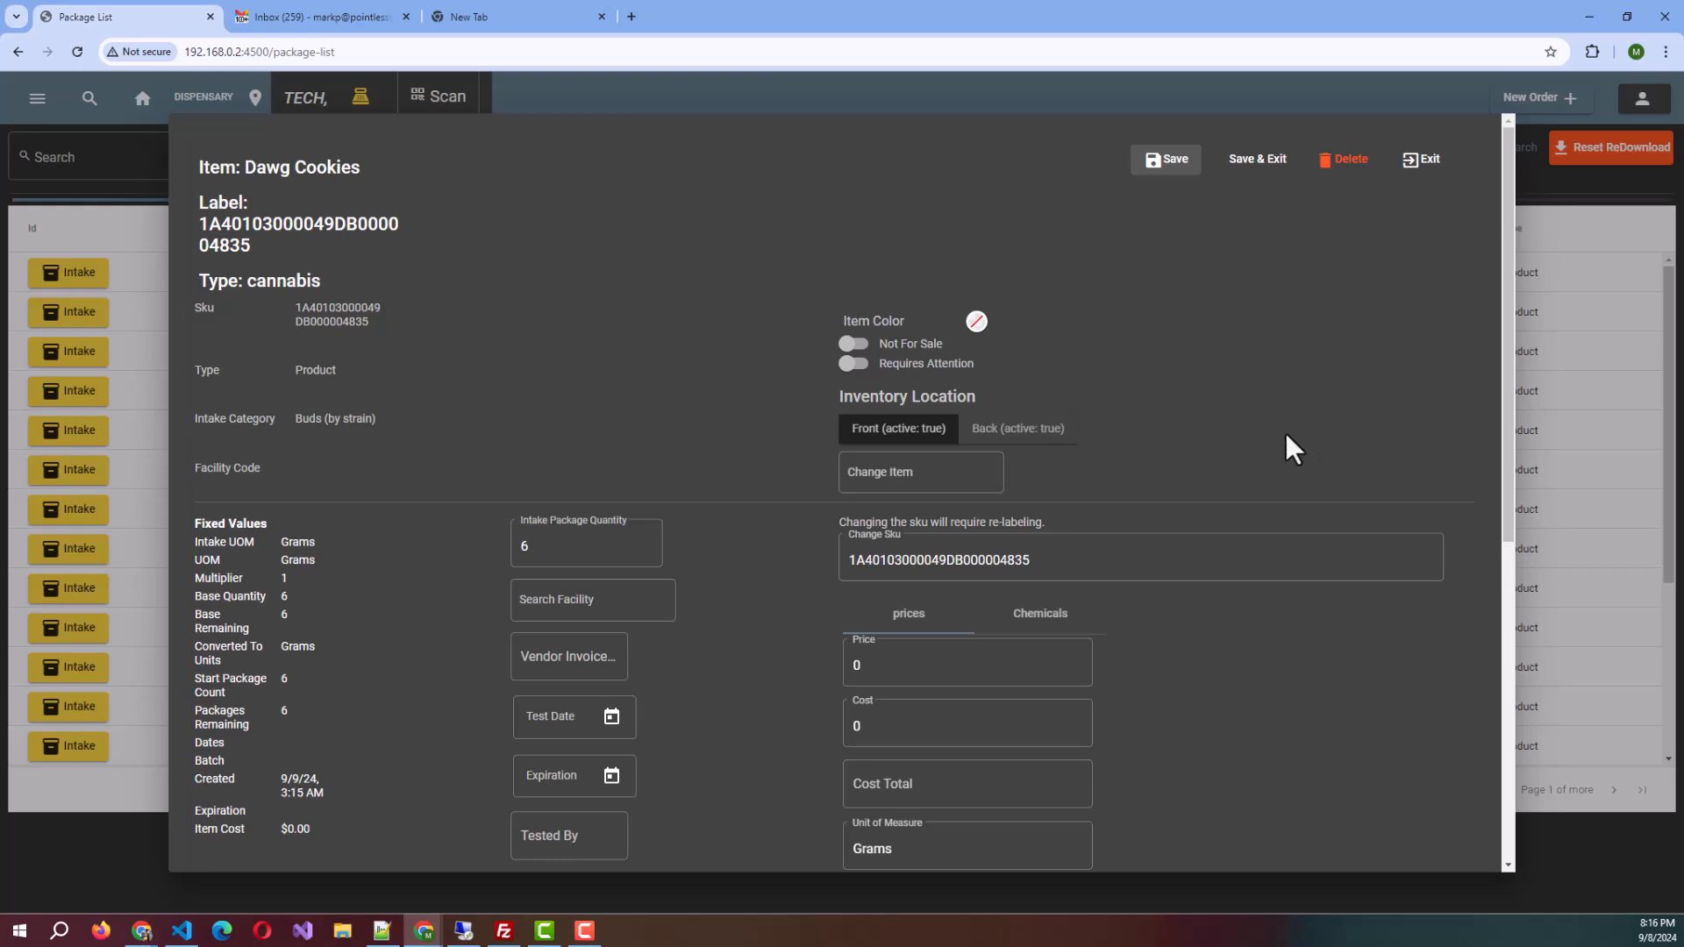
# - Set the Dawg Cookies inventory item's color to light blue, then save and close its record
pyautogui.click(976, 323)
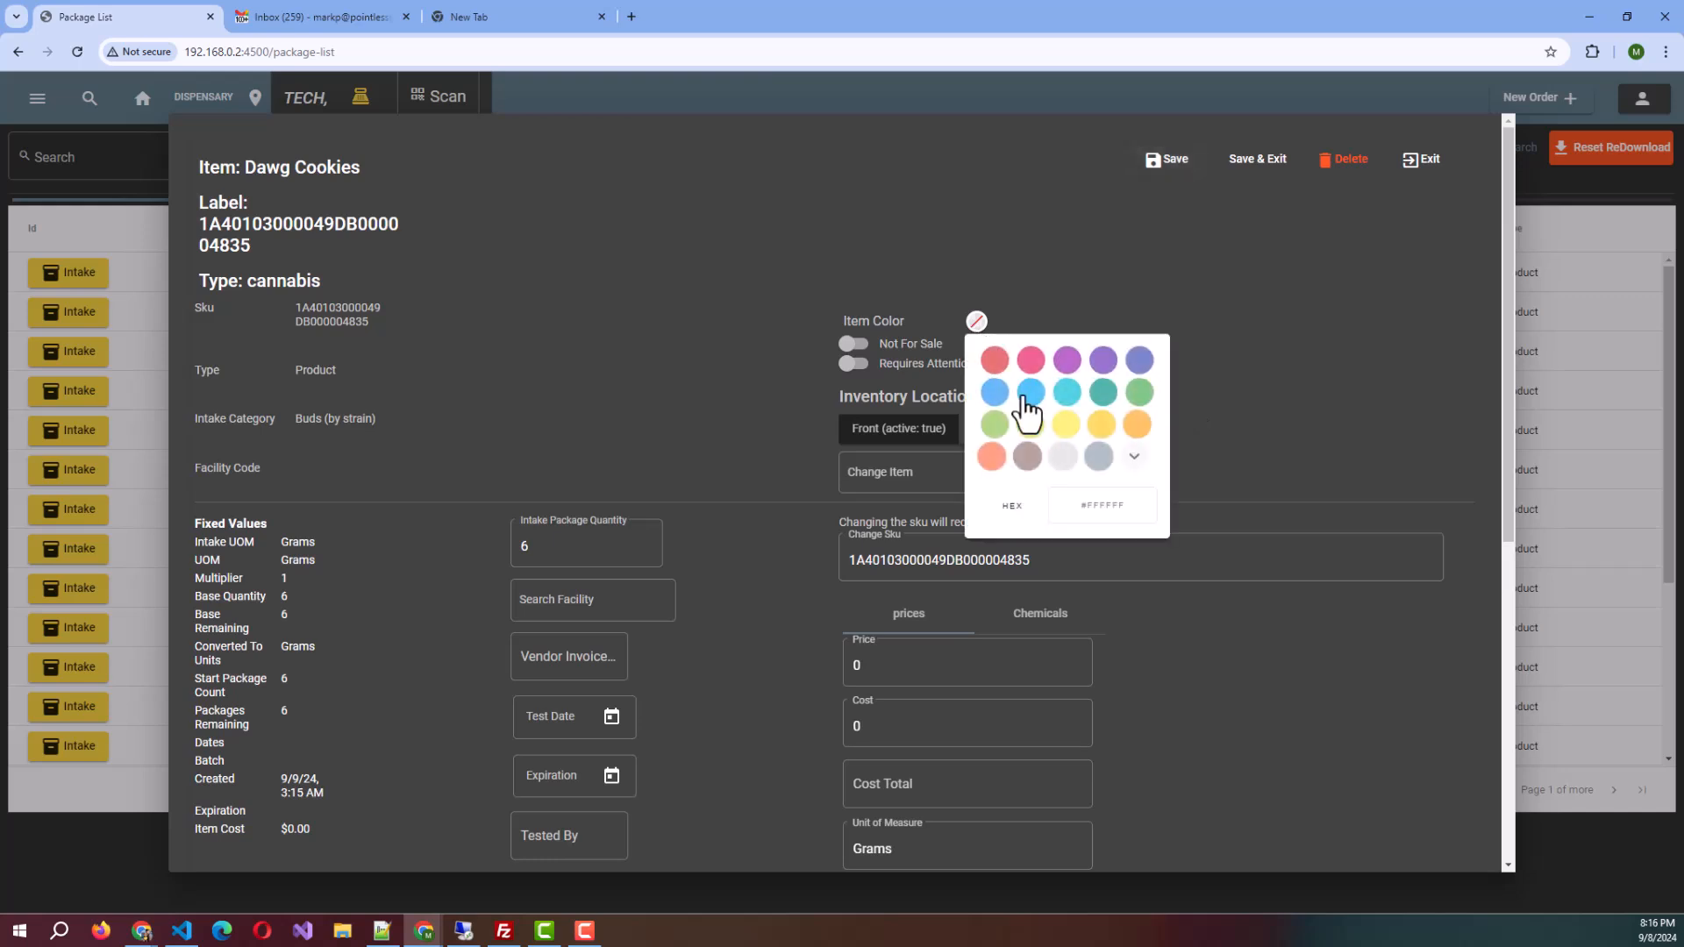
pyautogui.click(1032, 397)
pyautogui.click(1033, 400)
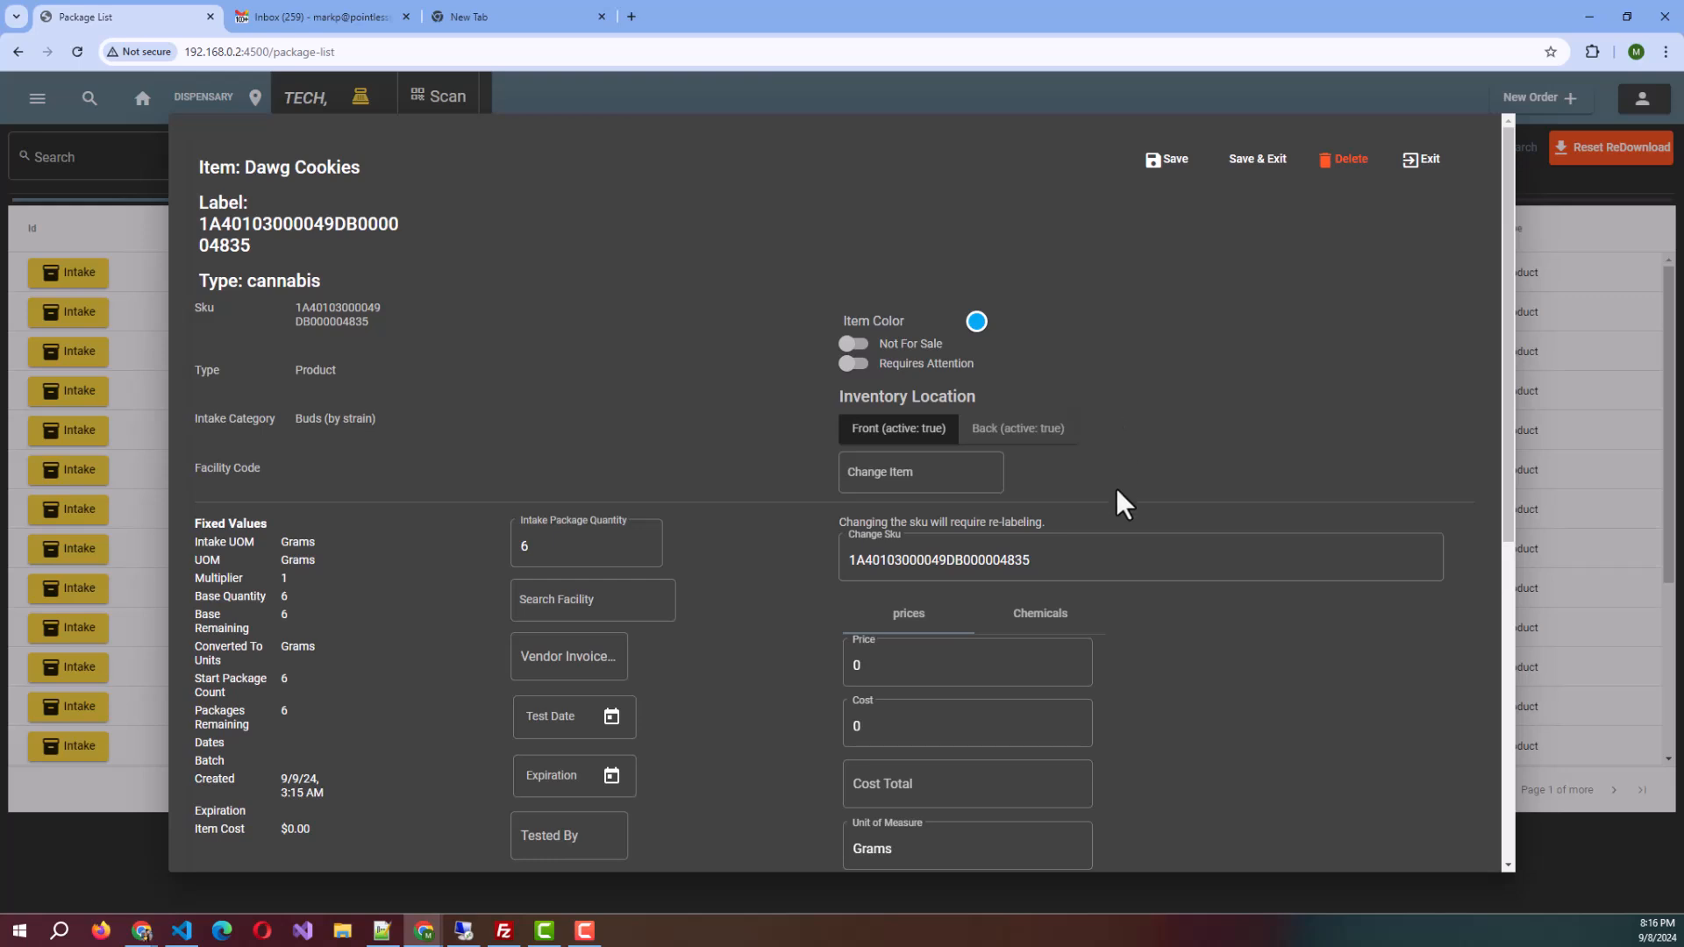
pyautogui.scroll(-2, 1116, 489)
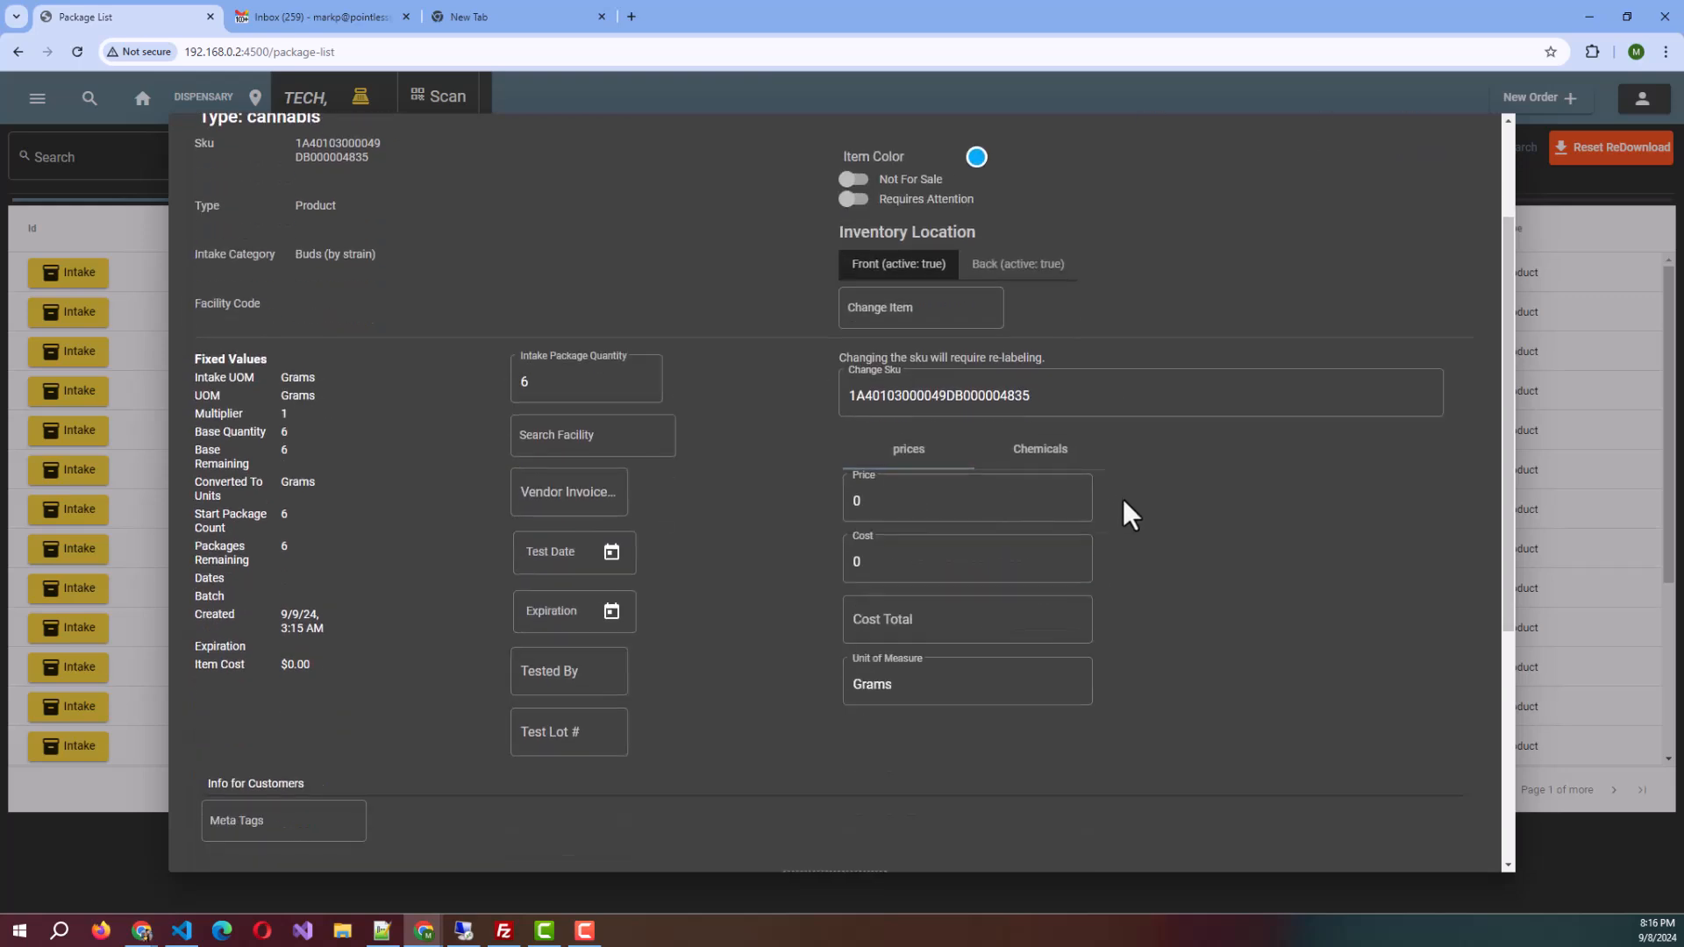
pyautogui.scroll(2, 1138, 515)
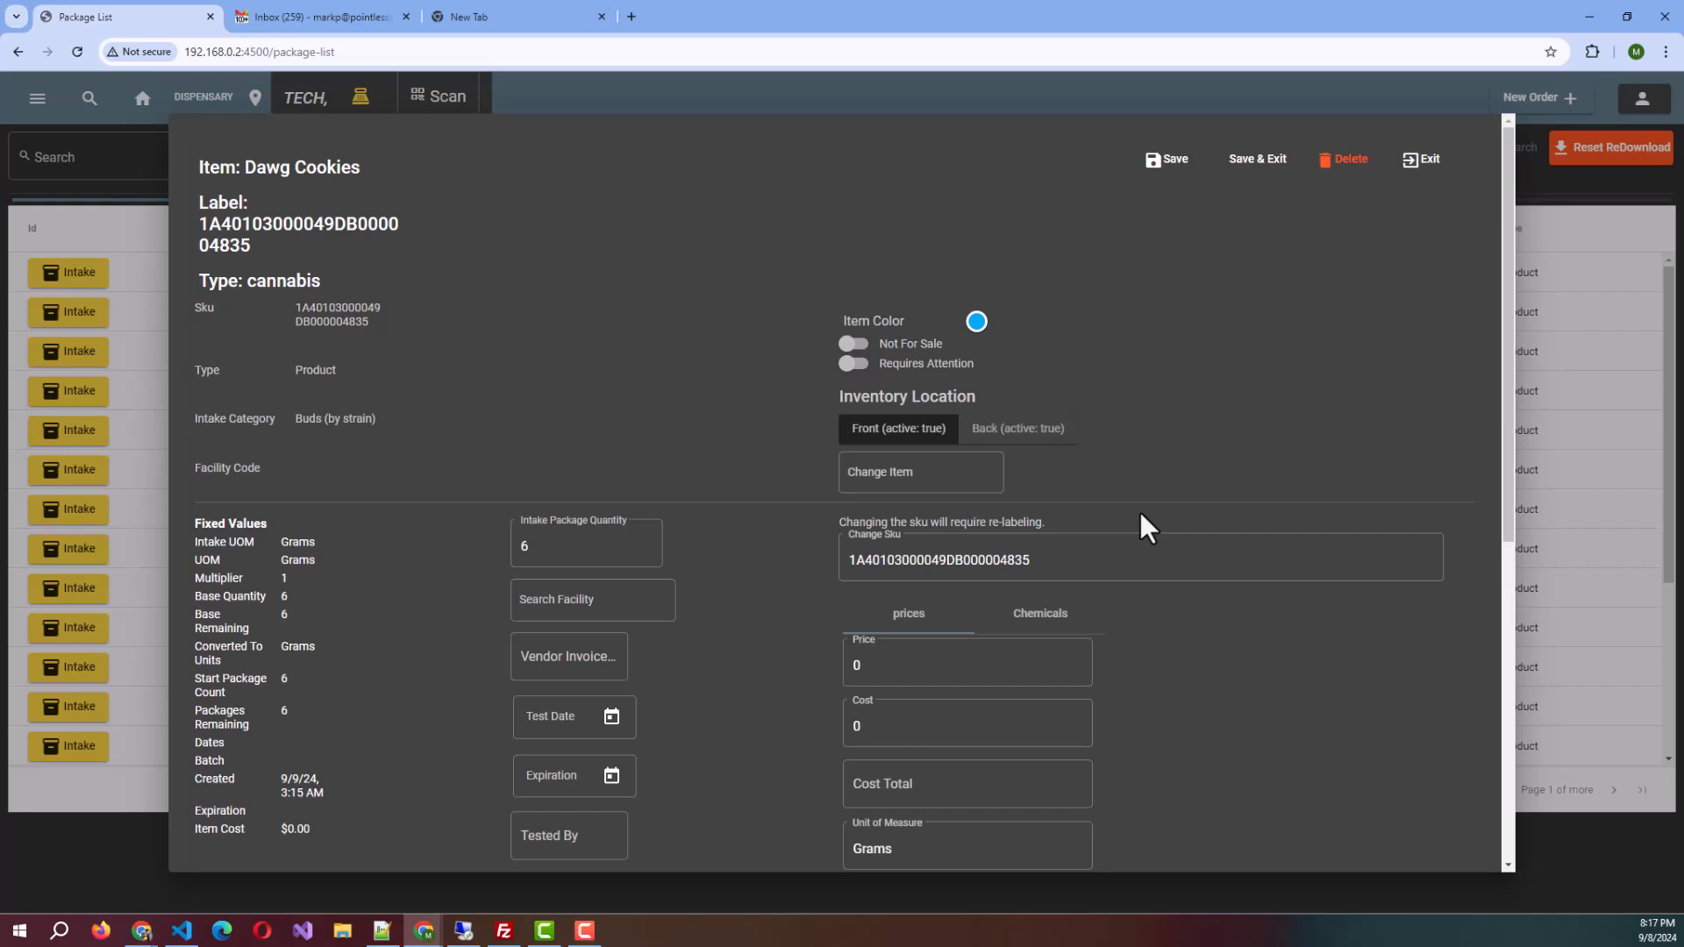
pyautogui.click(1260, 166)
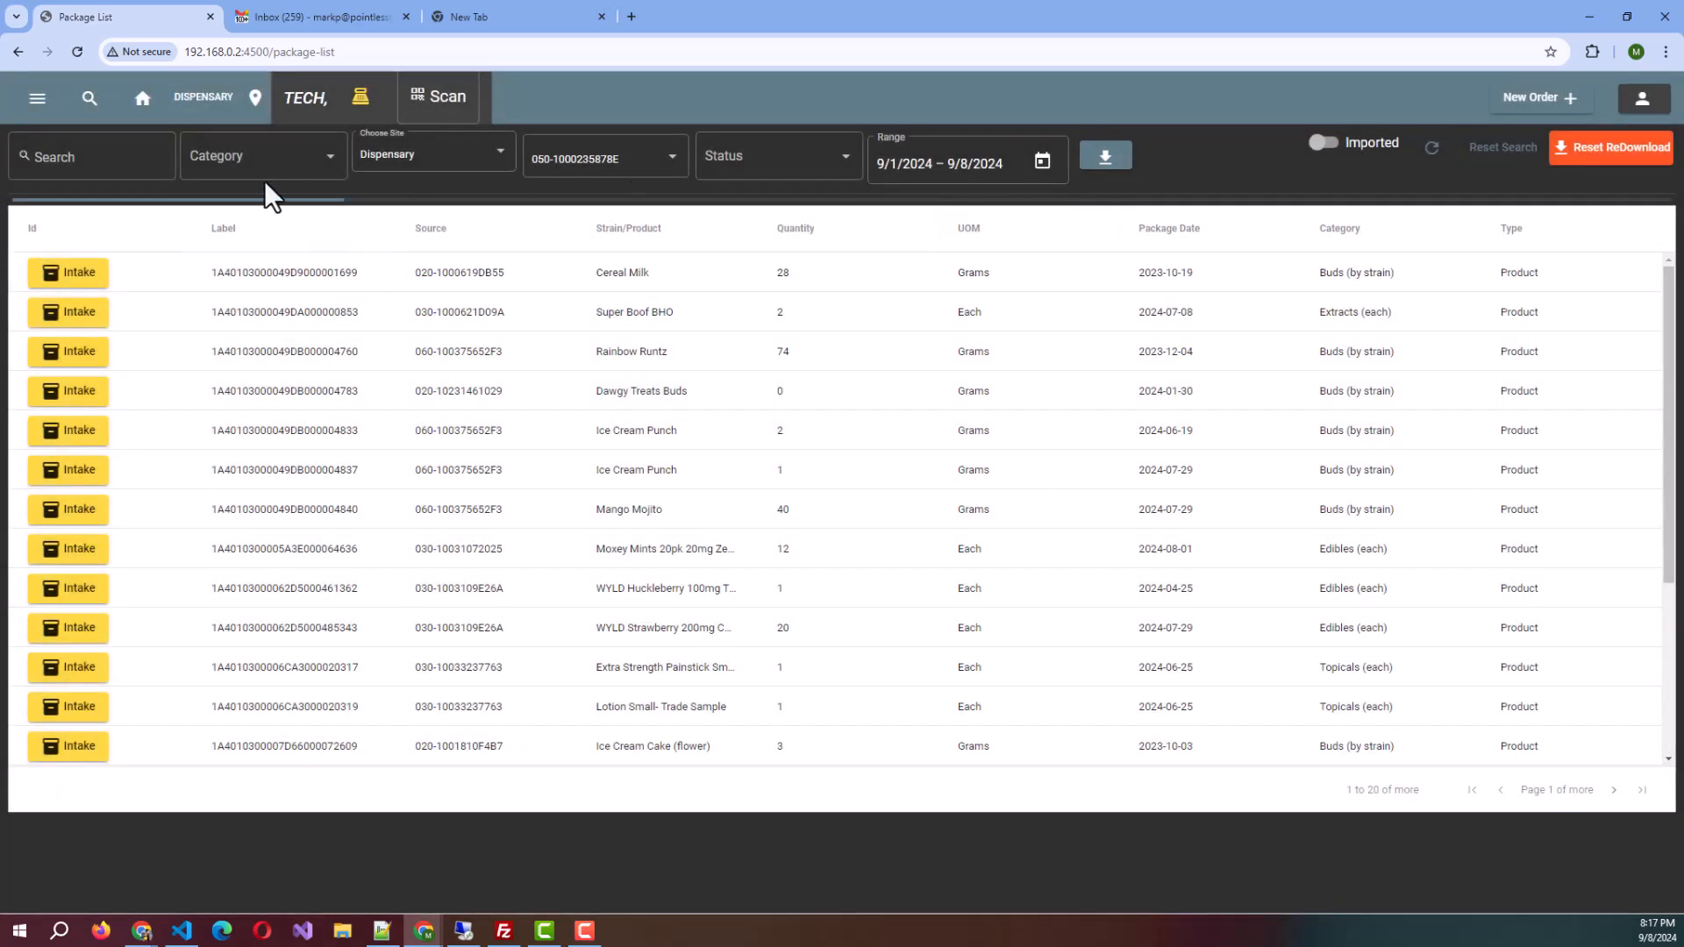
# - Open the catalog's item list to check the Dawg Cookies item's count and category
pyautogui.click(37, 99)
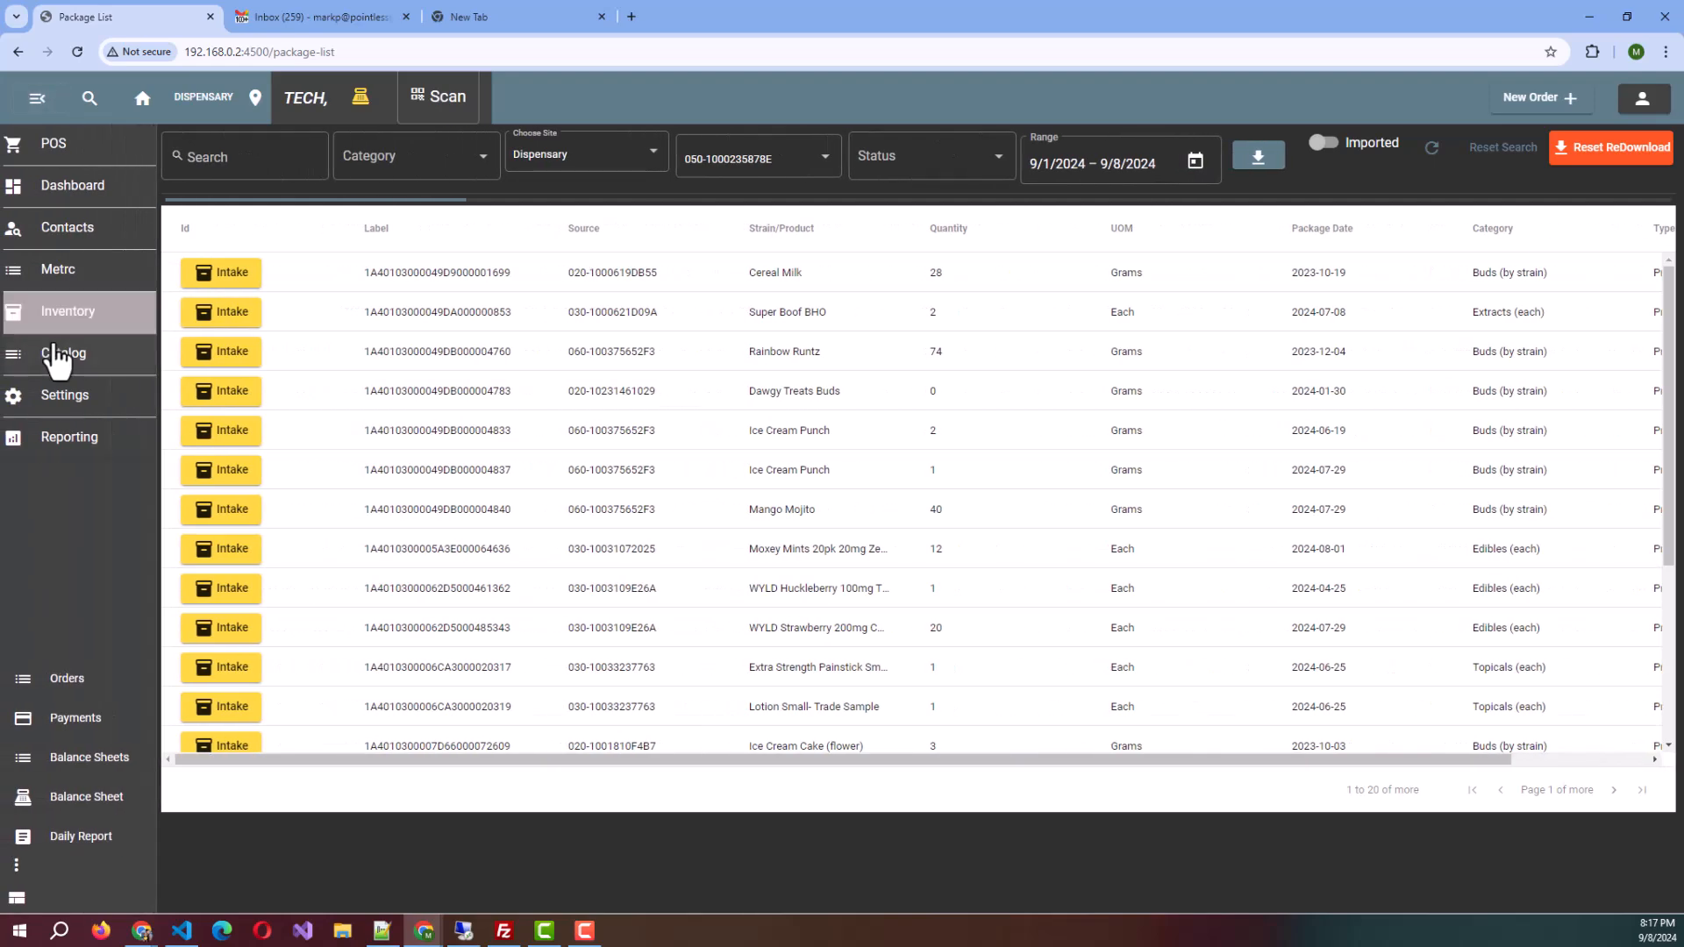
pyautogui.click(58, 355)
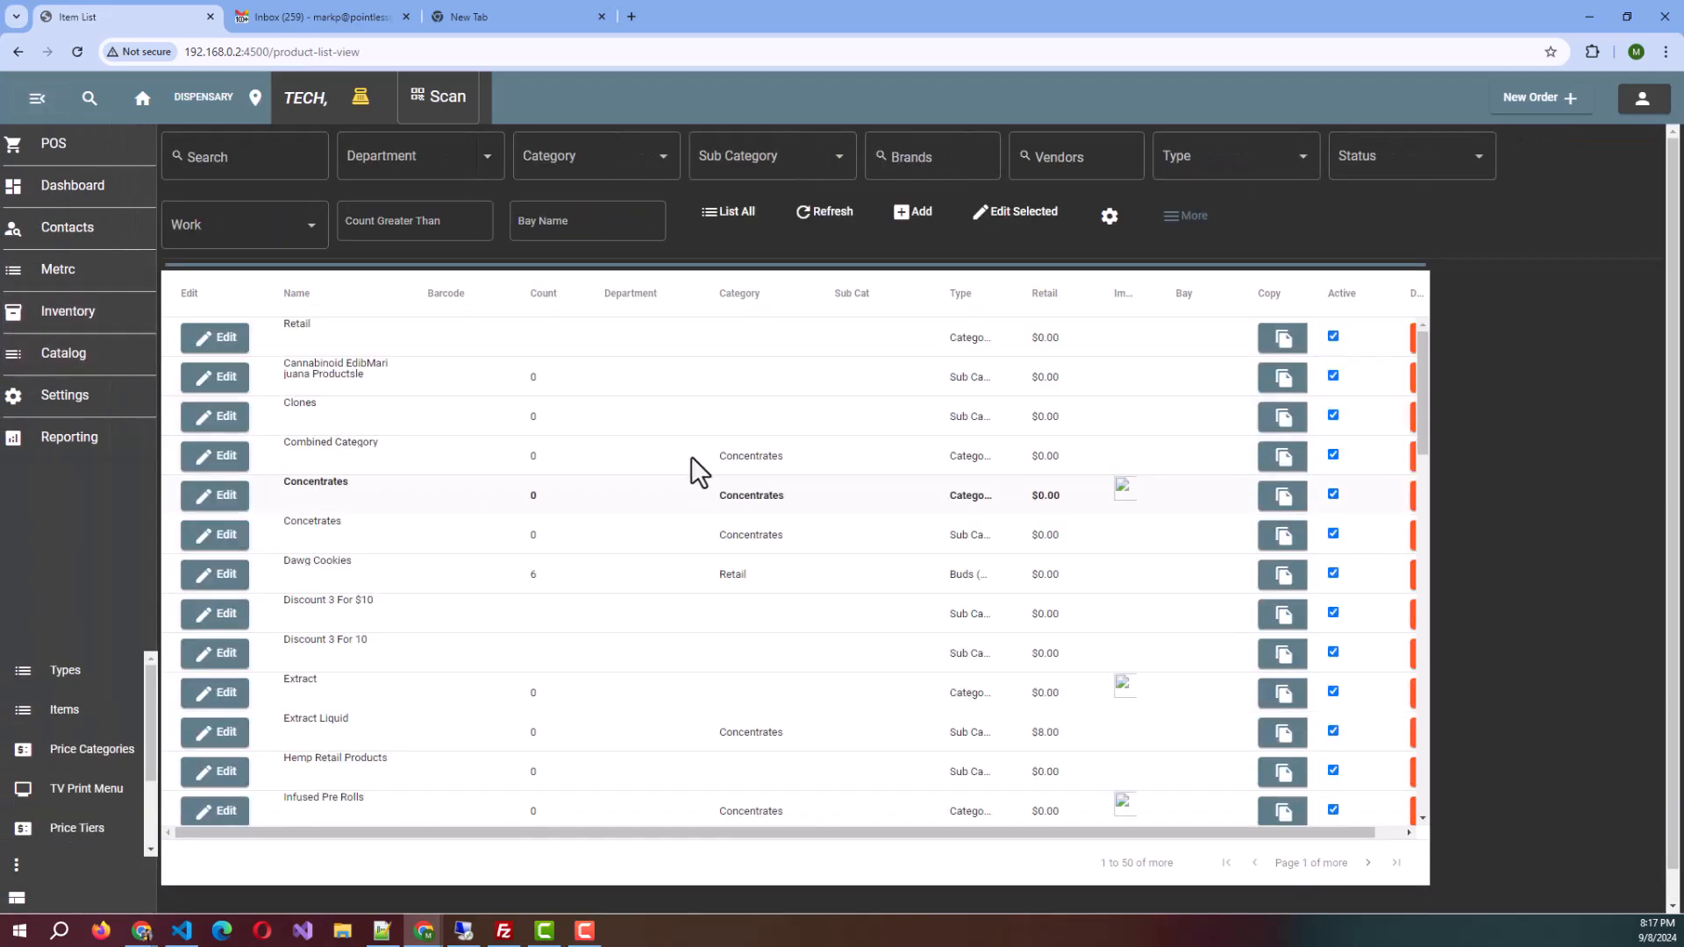